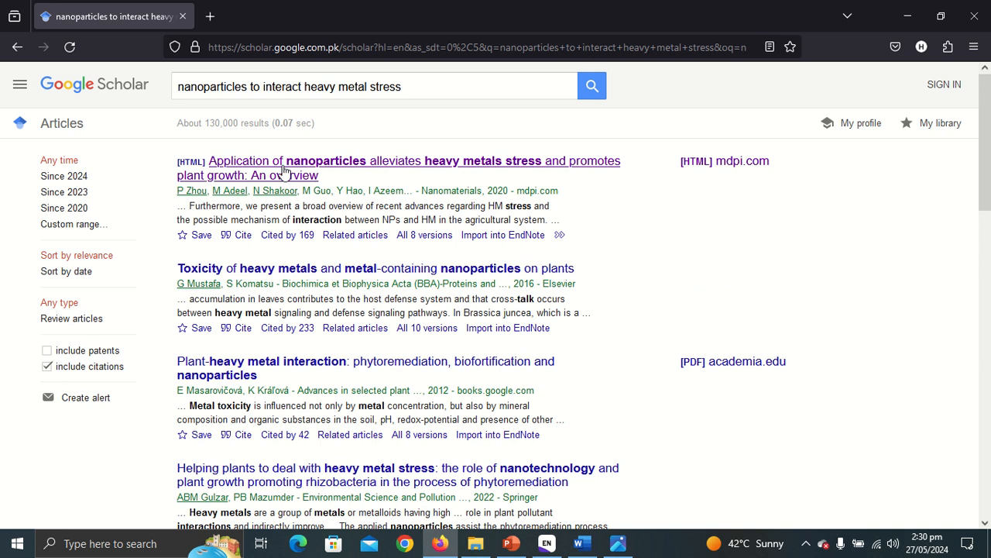
Open the first MDPI result and view its Nanomaterials 2021, 11(1), 26 citation details.
{"action": "left_click", "coordinate": [283, 172]}
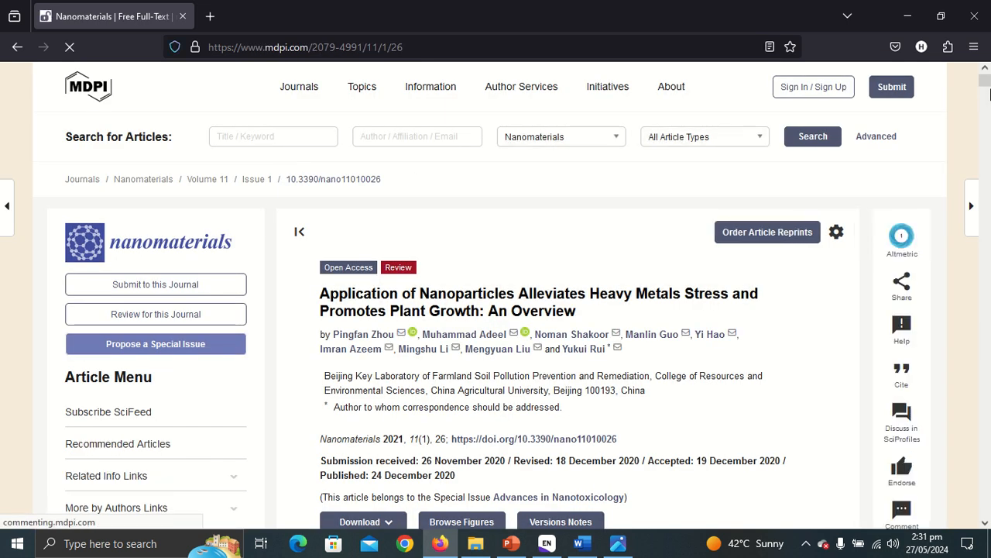
{"action": "left_click_drag", "start_coordinate": [986, 82], "coordinate": [987, 85]}
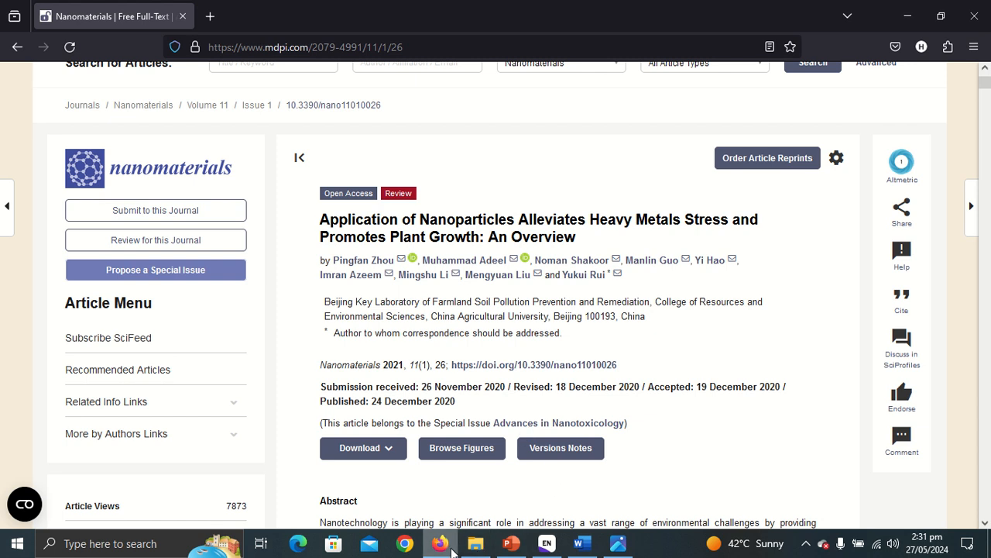
Open the saved nanomaterials-11-00026-v2.pdf from File Explorer in Firefox's PDF viewer.
{"action": "left_click", "coordinate": [440, 545]}
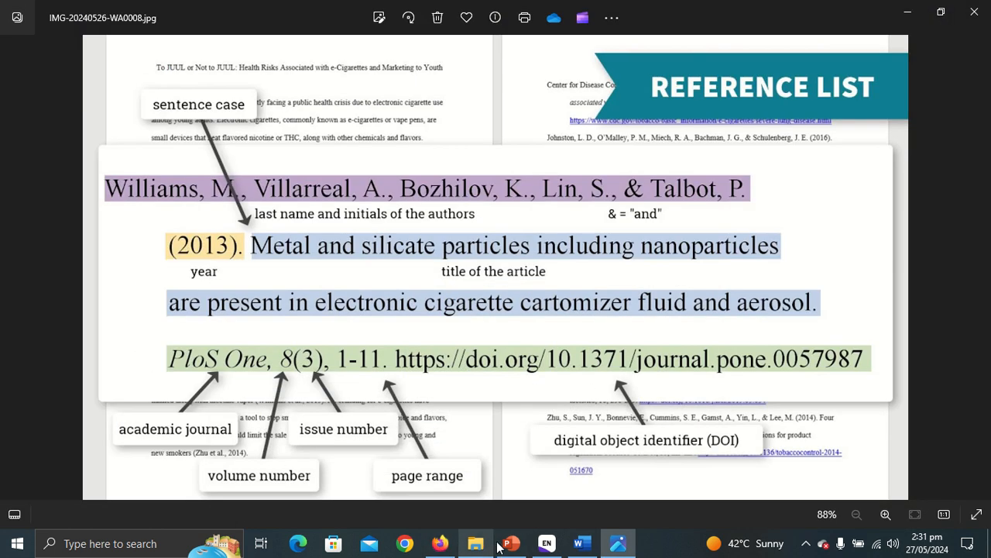
{"action": "left_click", "coordinate": [477, 546]}
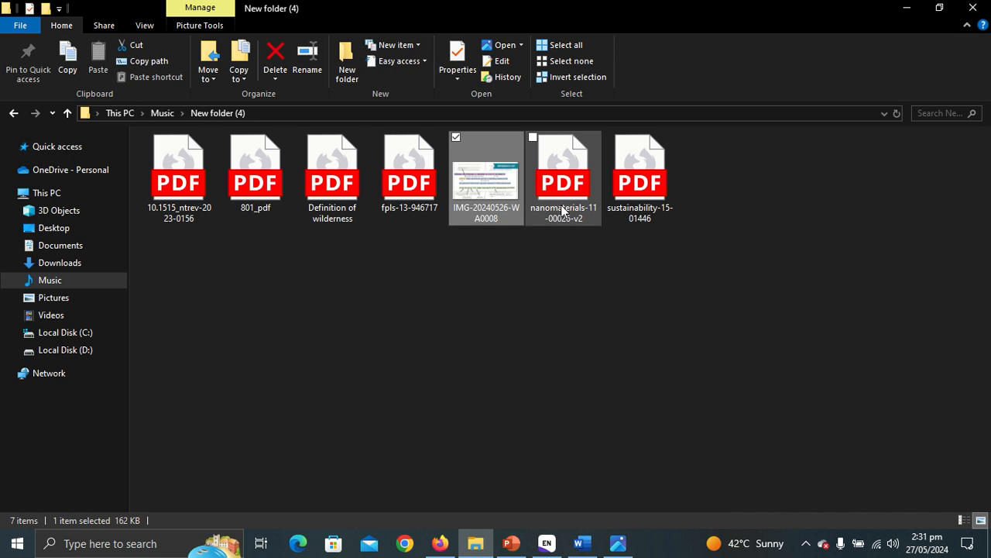
{"action": "double_click", "coordinate": [563, 206]}
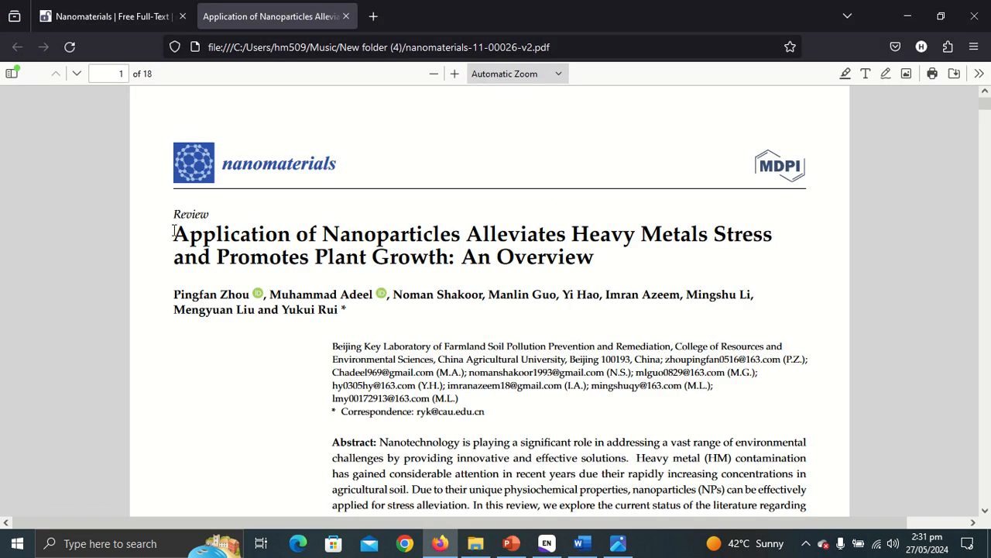
Copy the article's full title from the PDF.
{"action": "left_click_drag", "start_coordinate": [173, 232], "coordinate": [604, 258]}
{"action": "right_click", "coordinate": [605, 257]}
{"action": "left_click", "coordinate": [623, 273]}
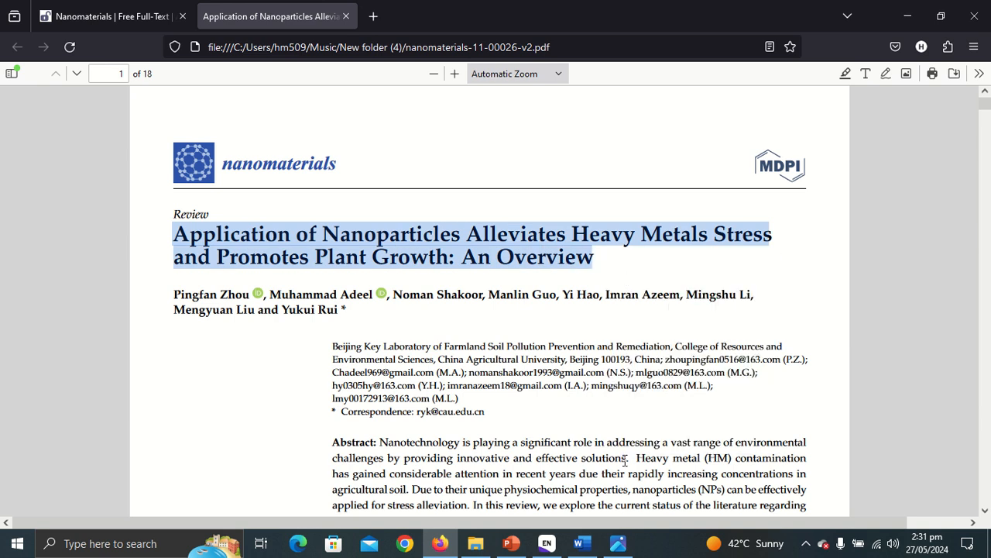
{"action": "left_click", "coordinate": [547, 543]}
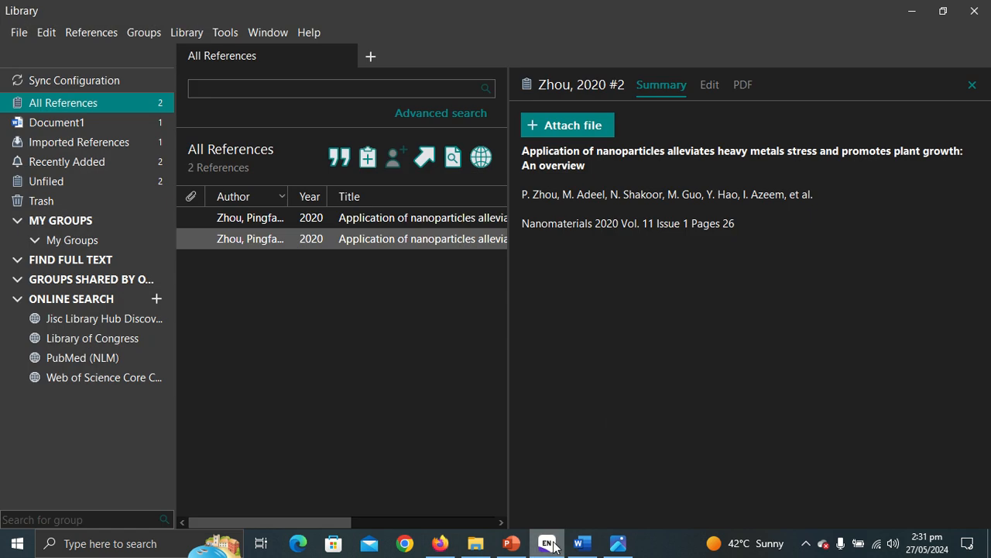
Create a new Journal Article reference and paste the copied title into Title as one line.
{"action": "left_click", "coordinate": [362, 158]}
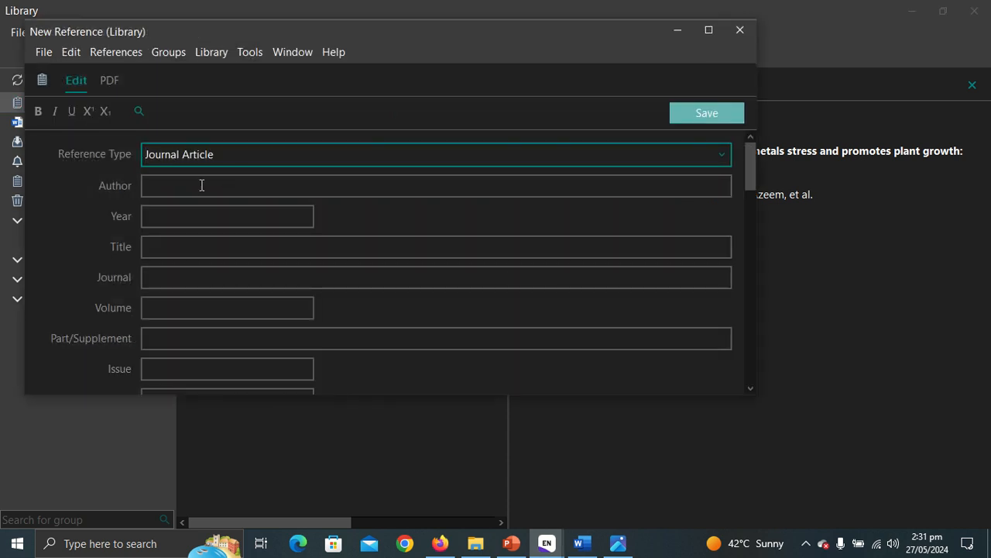
{"action": "right_click", "coordinate": [161, 249]}
{"action": "left_click", "coordinate": [144, 246]}
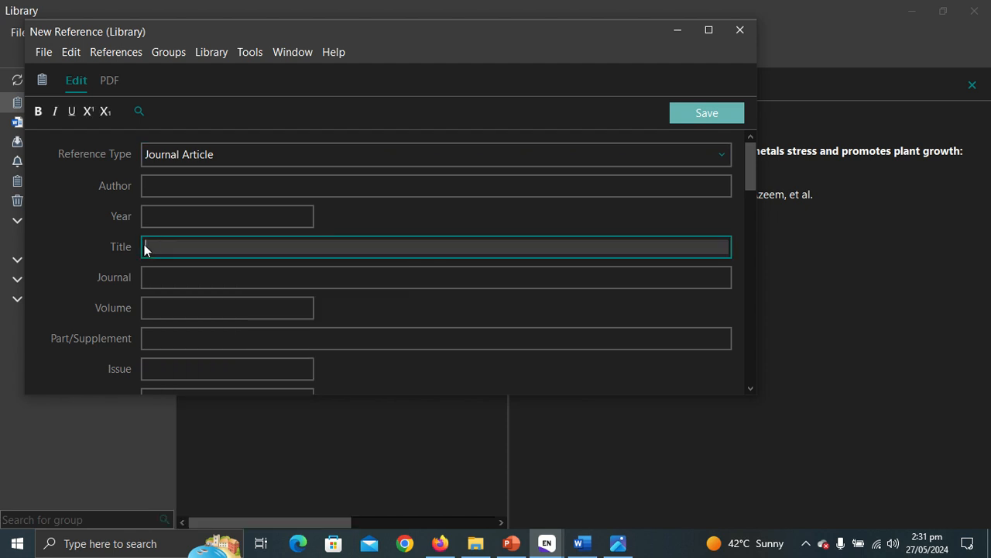
{"action": "right_click", "coordinate": [158, 246]}
{"action": "left_click", "coordinate": [190, 323]}
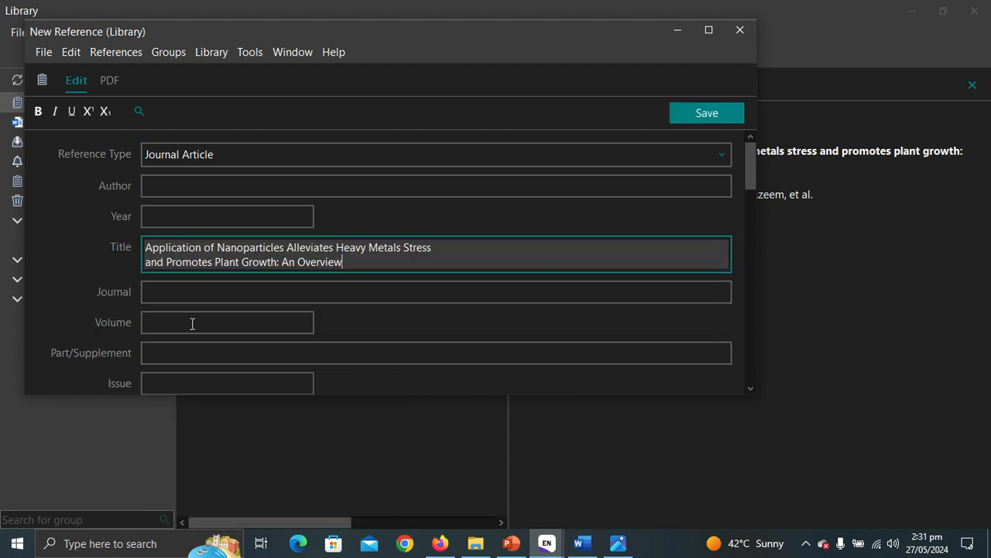
{"action": "left_click", "coordinate": [146, 262]}
{"action": "key", "text": "BackSpace"}
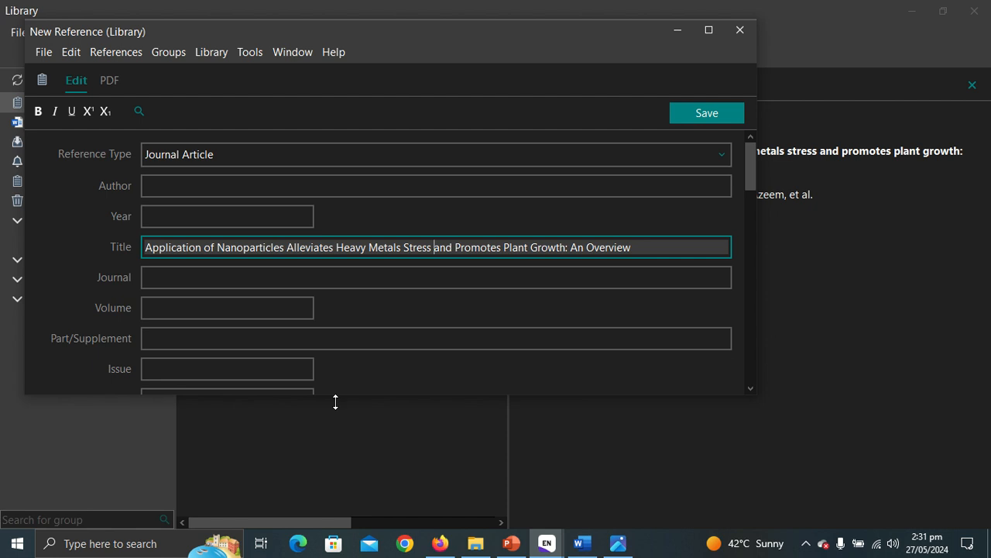
{"action": "left_click", "coordinate": [440, 543]}
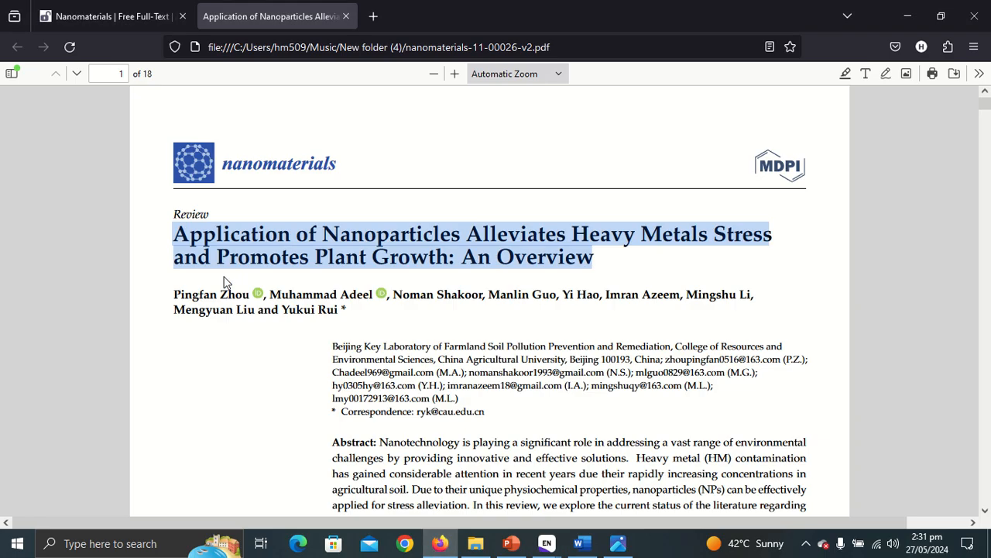
Copy the author list from the PDF and paste it into Author as a single line.
{"action": "left_click_drag", "start_coordinate": [175, 295], "coordinate": [355, 324]}
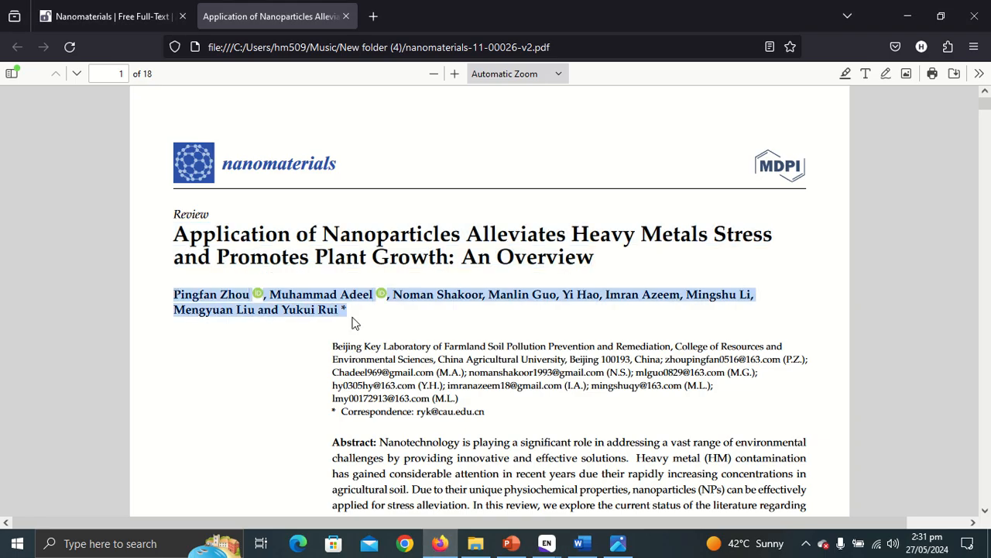
{"action": "right_click", "coordinate": [342, 309]}
{"action": "left_click", "coordinate": [361, 327]}
{"action": "left_click", "coordinate": [546, 543]}
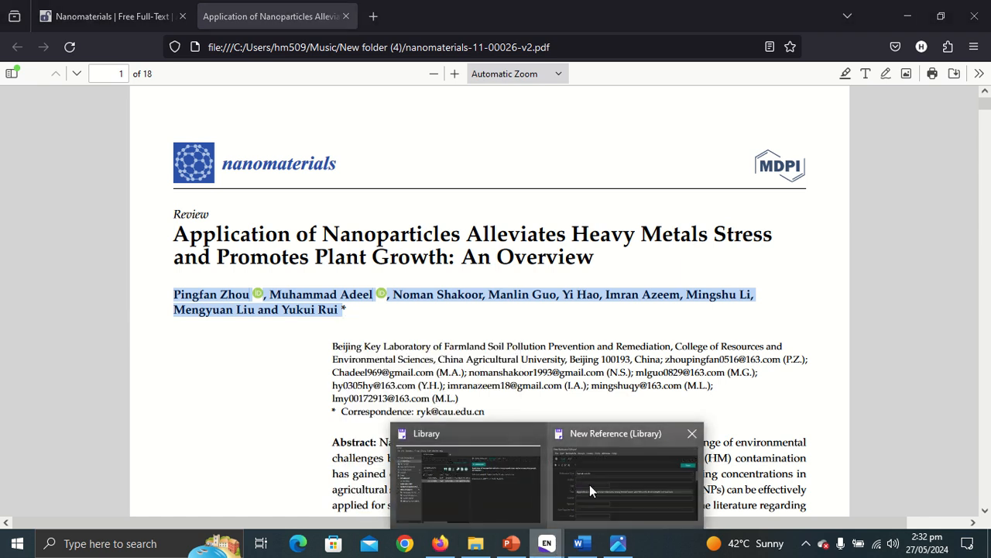
{"action": "left_click", "coordinate": [589, 484]}
{"action": "left_click", "coordinate": [193, 181]}
{"action": "right_click", "coordinate": [193, 179]}
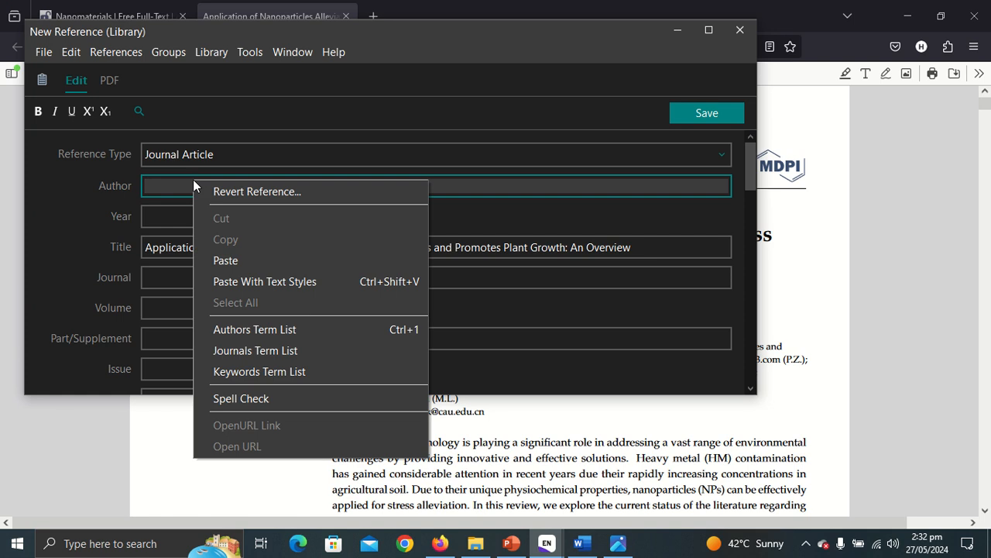
{"action": "left_click", "coordinate": [231, 259]}
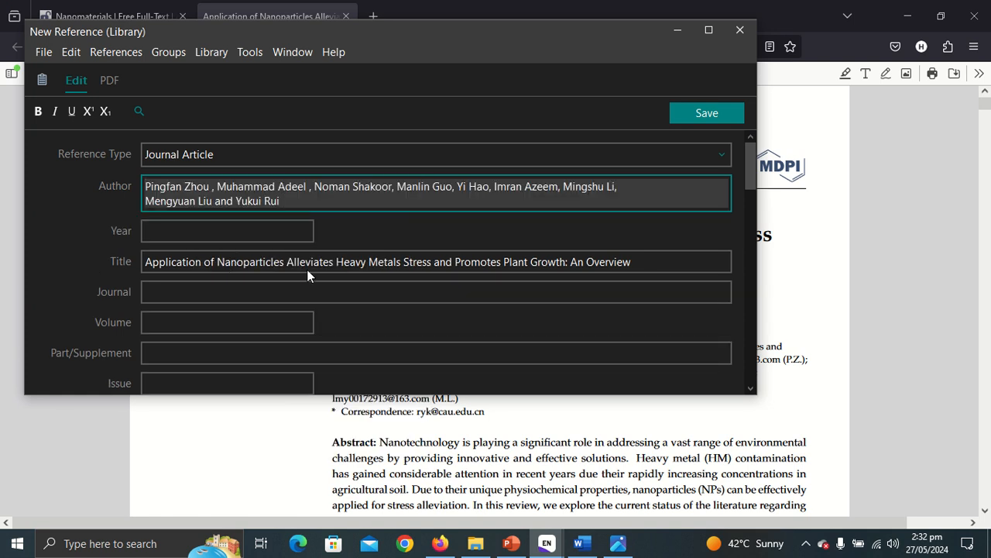
{"action": "left_click", "coordinate": [146, 201]}
{"action": "key", "text": "BackSpace"}
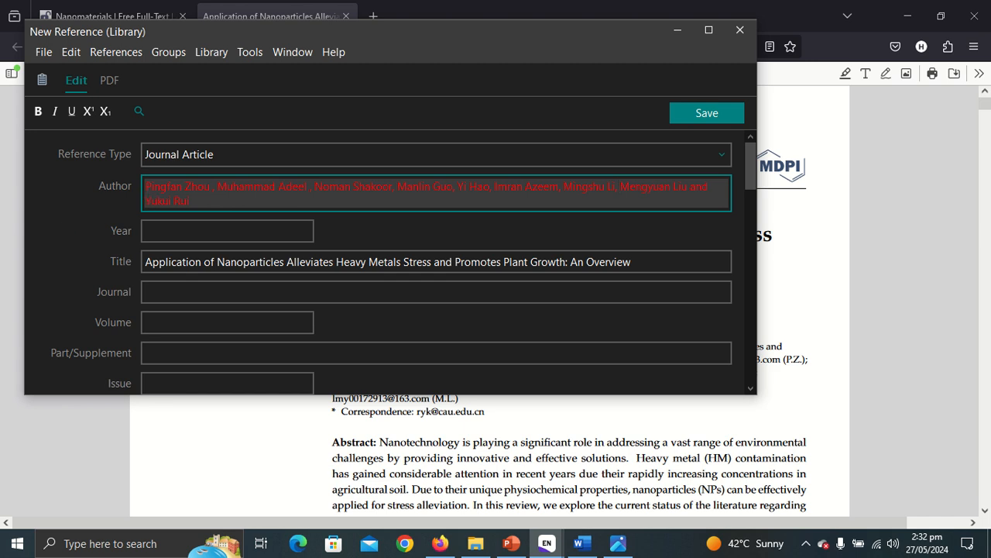
Enter 2021 as the reference's Year.
{"action": "left_click", "coordinate": [158, 229]}
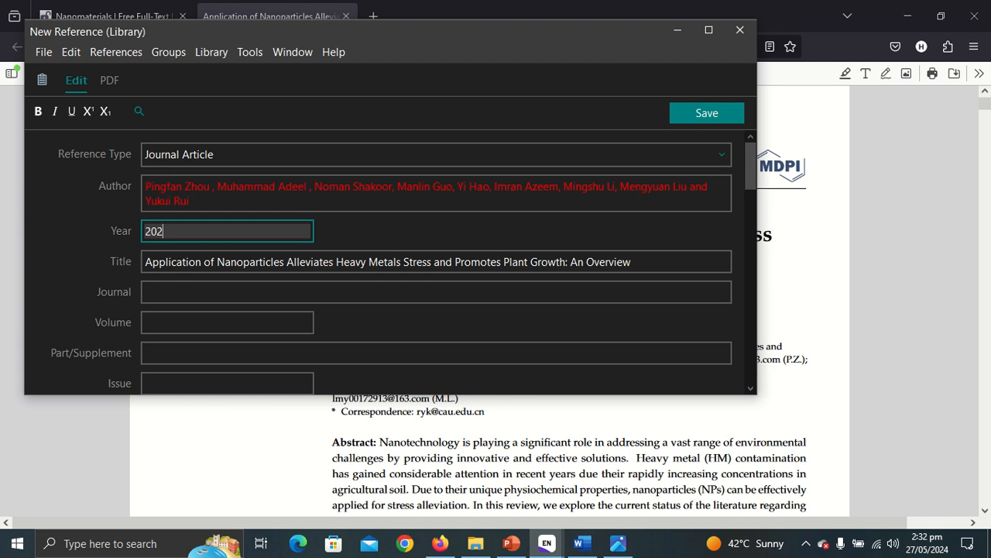
{"action": "type", "text": "2021"}
{"action": "left_click", "coordinate": [440, 543]}
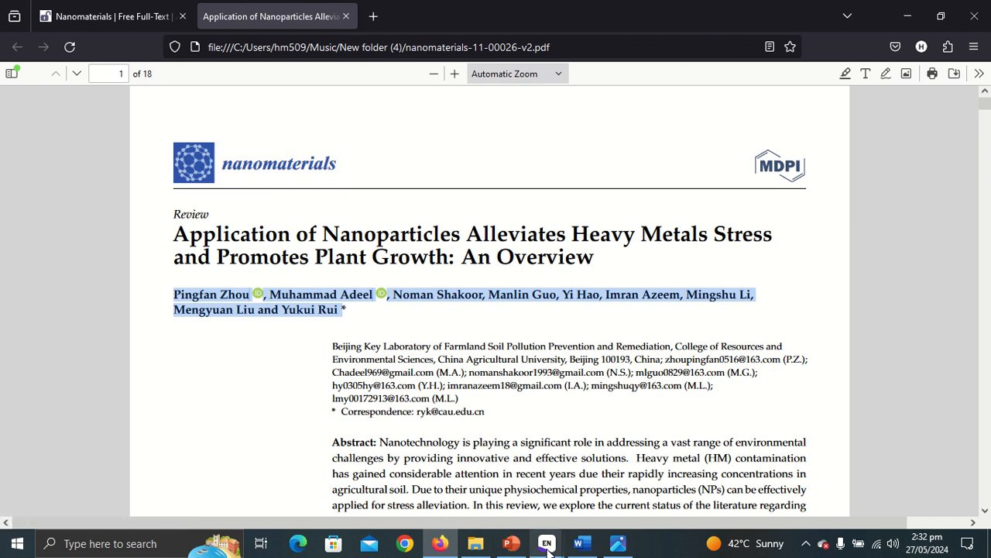
Set the Journal to Nanomaterials using the autocomplete suggestion.
{"action": "mouse_move", "coordinate": [547, 545]}
{"action": "left_click", "coordinate": [592, 496]}
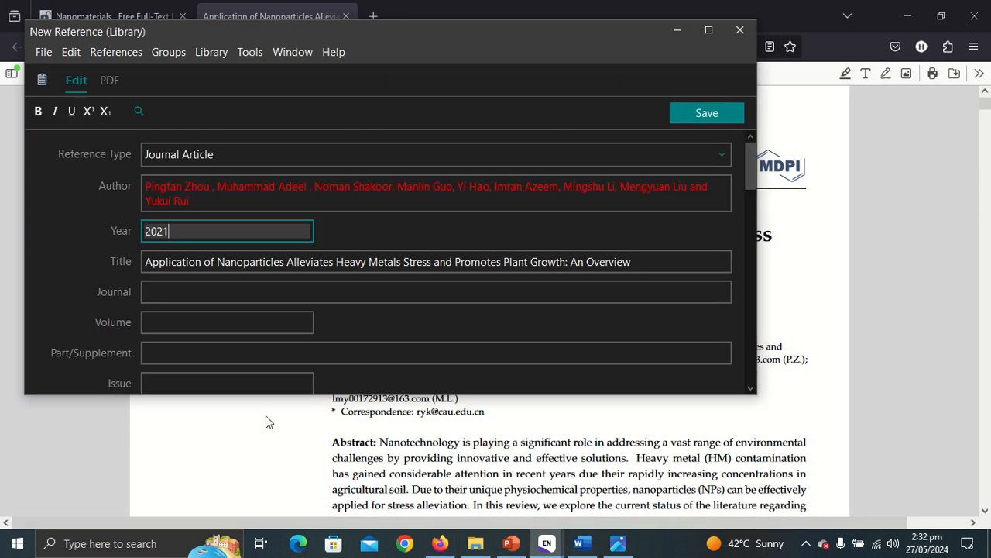
{"action": "left_click", "coordinate": [171, 291]}
{"action": "type", "text": "Nanomaterials"}
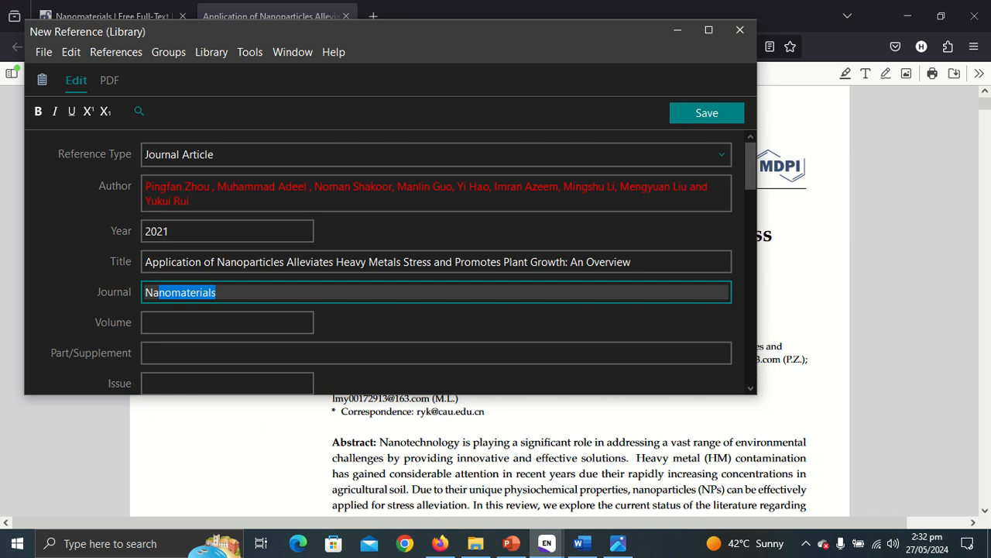
{"action": "key", "text": "Return"}
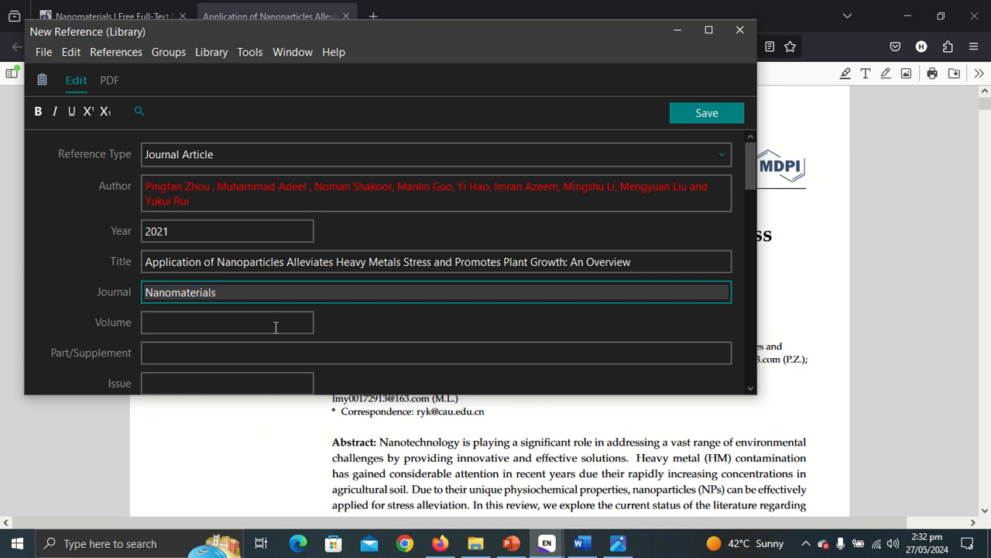
Enter volume 11 and pages 26, checking the values in the PDF.
{"action": "left_click", "coordinate": [262, 326]}
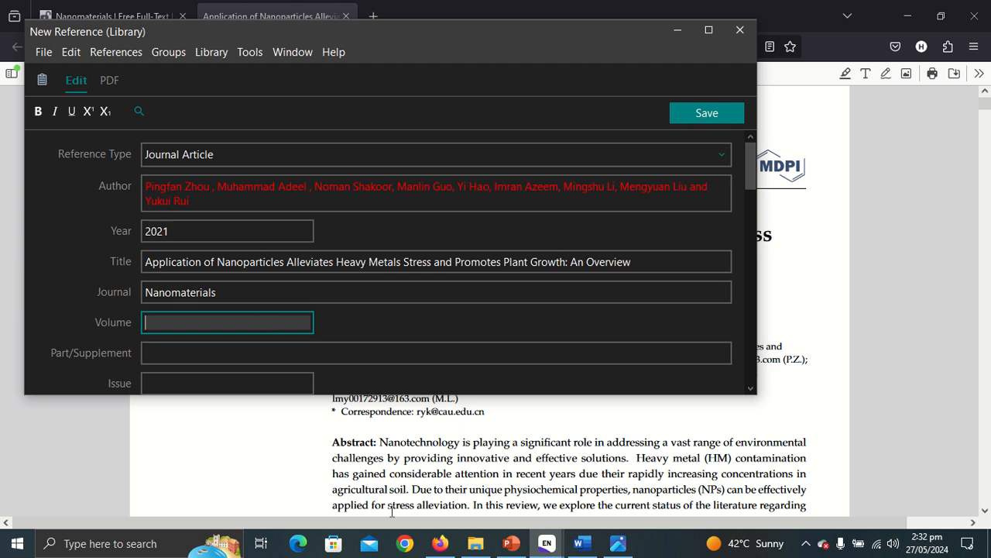
{"action": "left_click", "coordinate": [439, 543]}
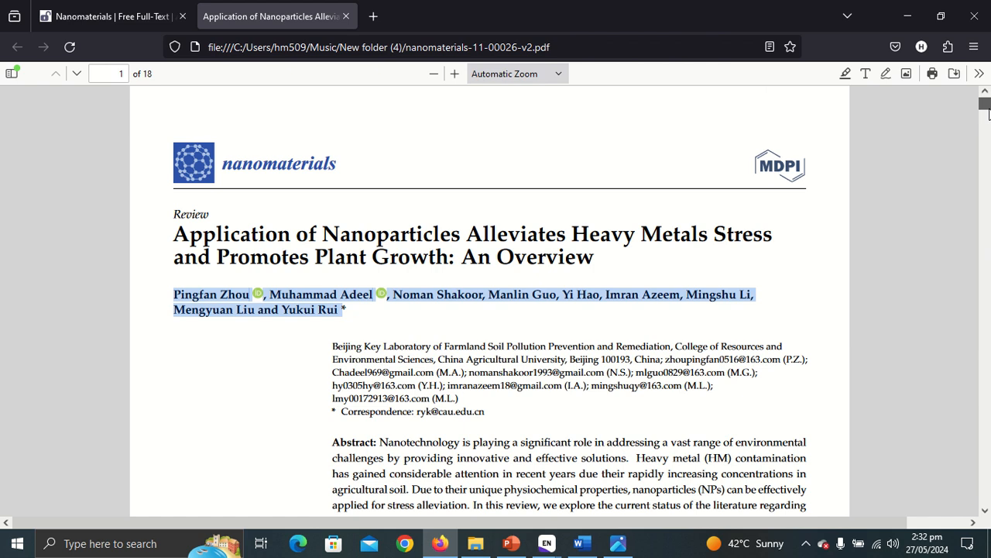
{"action": "scroll", "coordinate": [990, 116], "scroll_direction": "down", "scroll_amount": 3}
{"action": "scroll", "coordinate": [989, 116], "scroll_direction": "down", "scroll_amount": 10}
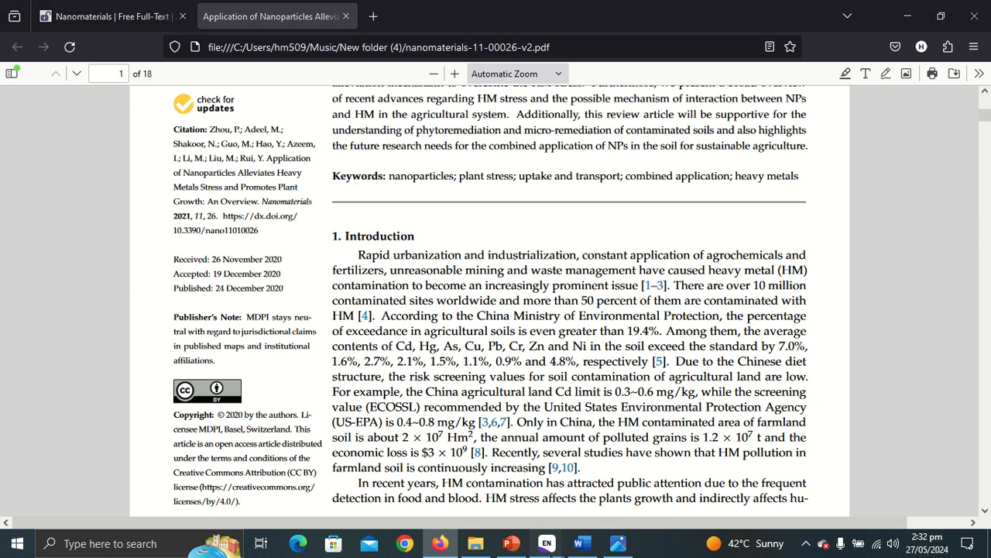
{"action": "mouse_move", "coordinate": [546, 543]}
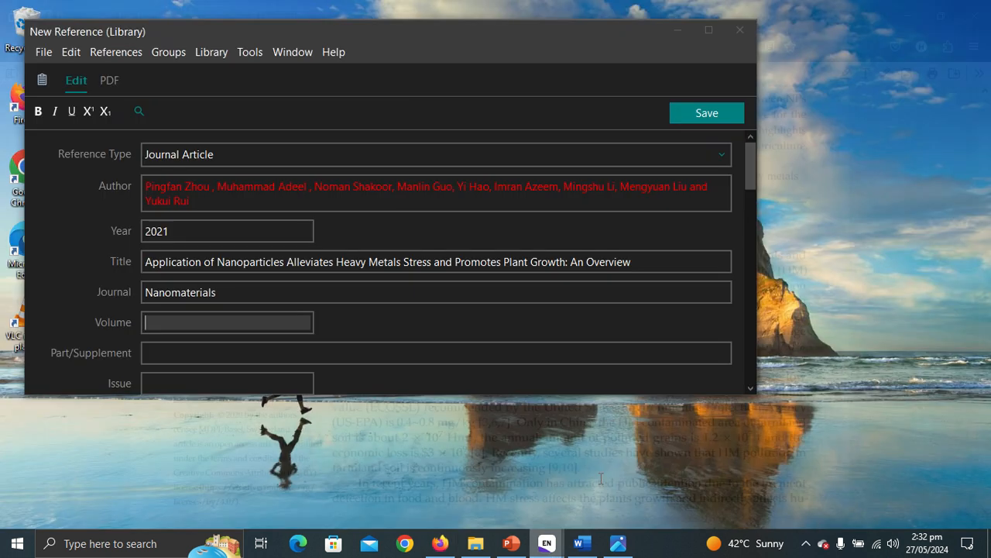
{"action": "left_click", "coordinate": [590, 479]}
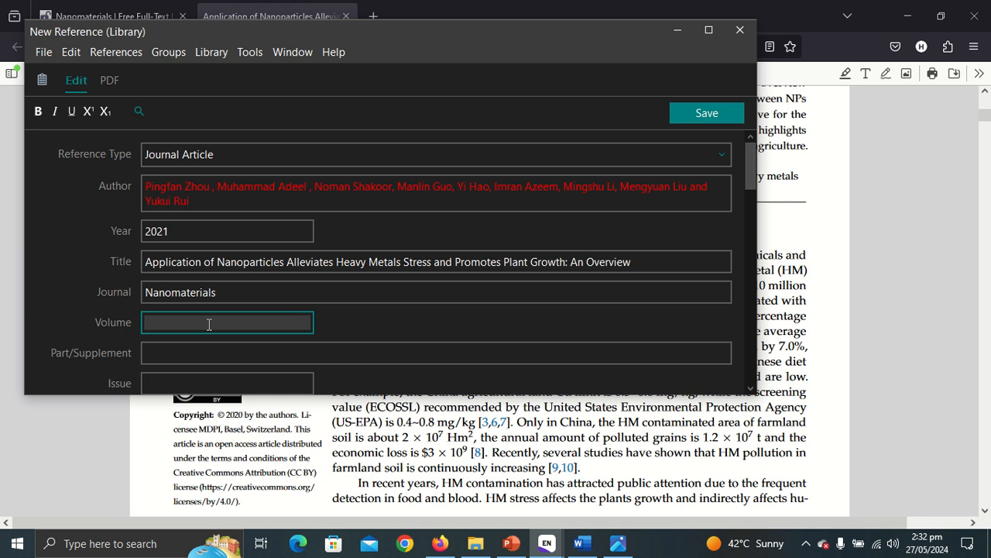
{"action": "type", "text": "11"}
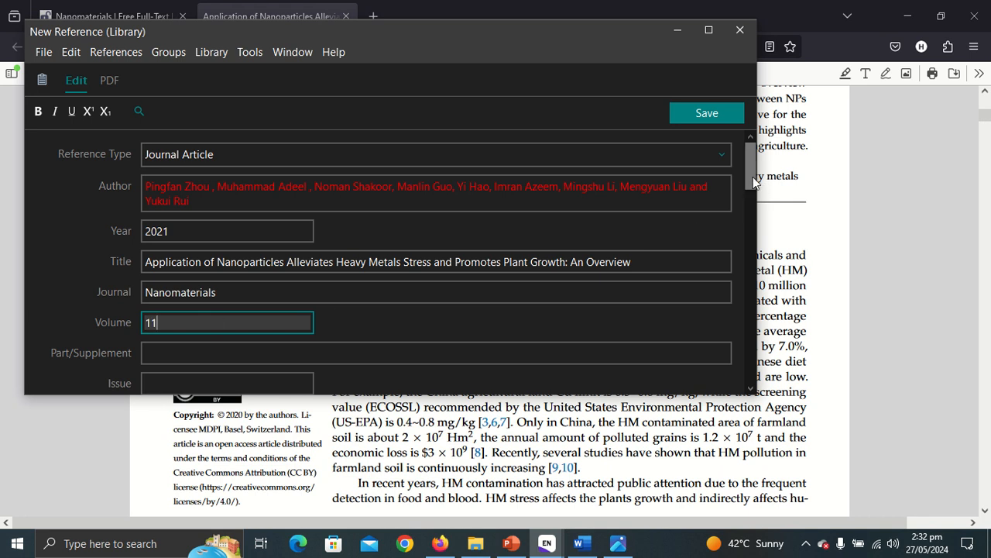
{"action": "left_click_drag", "start_coordinate": [748, 182], "coordinate": [748, 208]}
{"action": "left_click", "coordinate": [191, 251]}
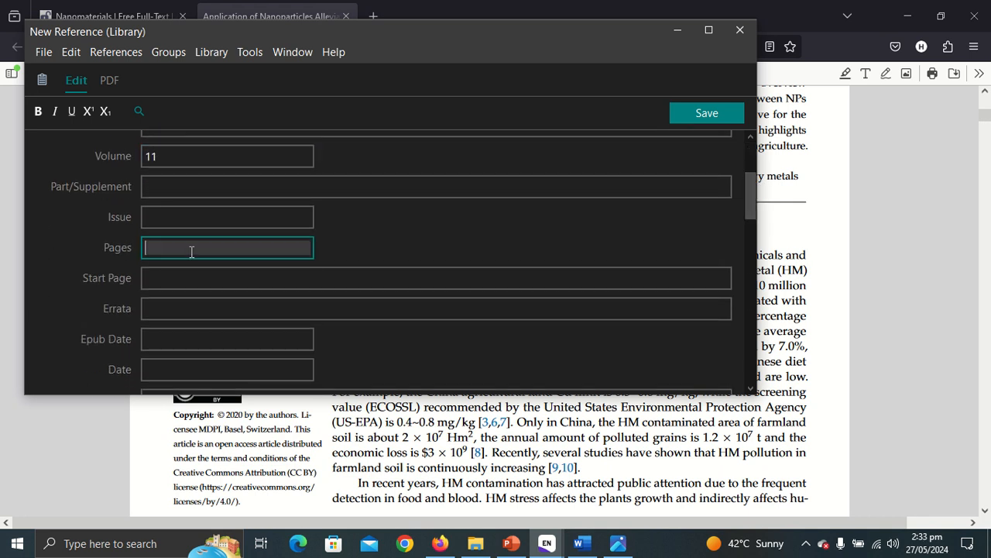
{"action": "type", "text": "26"}
Select the PDF's citation paragraph that contains the DOI.
{"action": "left_click", "coordinate": [440, 543]}
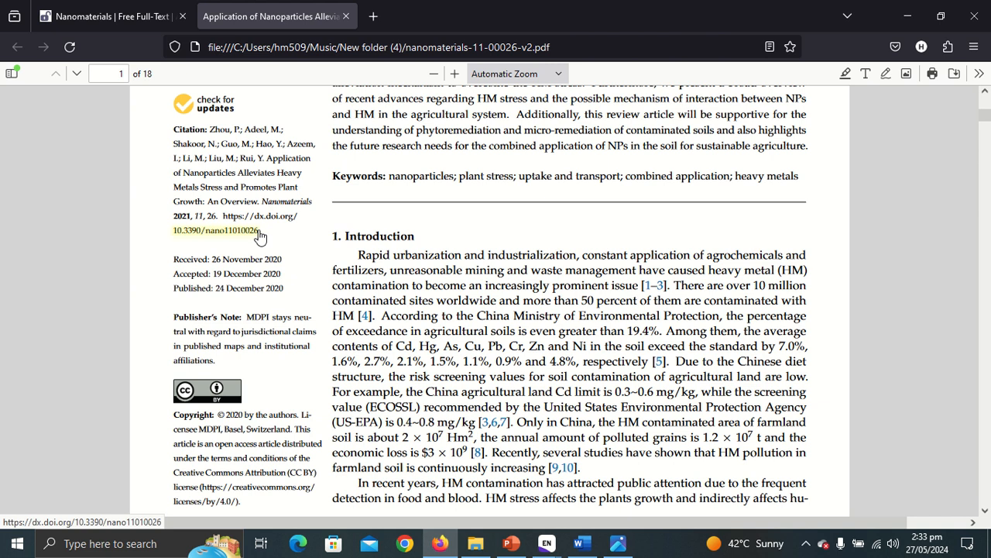
{"action": "triple_click", "coordinate": [264, 233]}
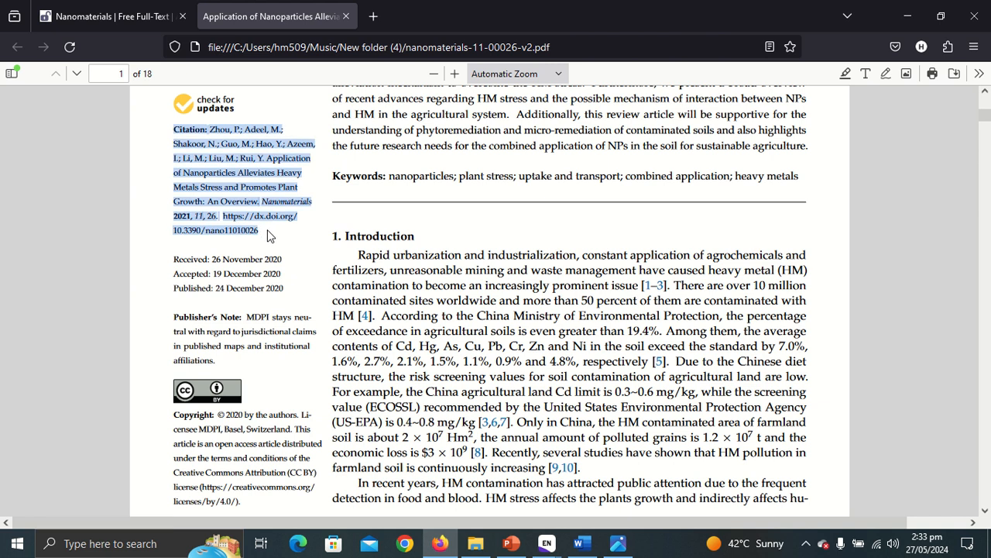
{"action": "right_click", "coordinate": [268, 230]}
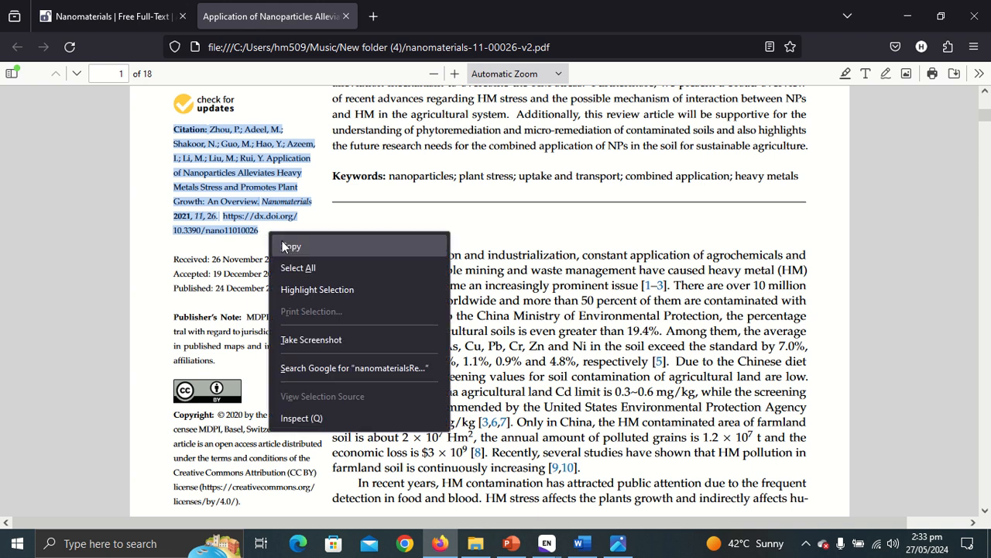
Select and copy the PDF citation block ending with DOI 10.3390/nano11010026.
{"action": "left_click", "coordinate": [264, 232]}
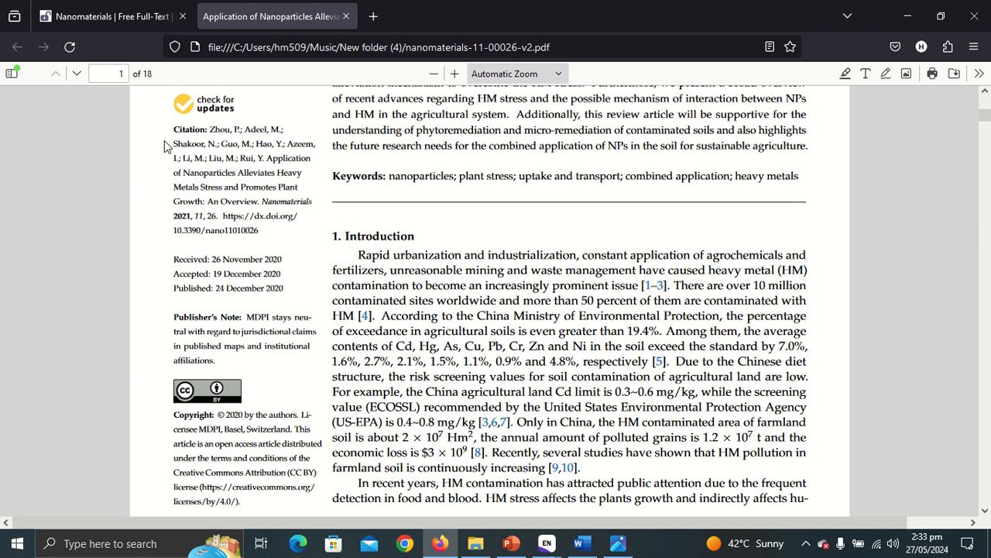
{"action": "left_click_drag", "start_coordinate": [174, 129], "coordinate": [276, 236]}
{"action": "right_click", "coordinate": [266, 235]}
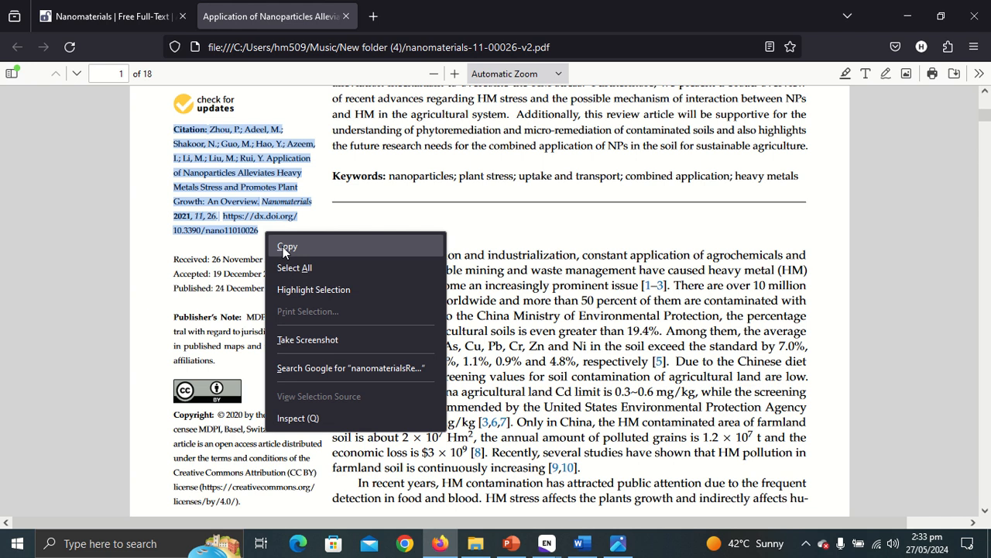
{"action": "left_click", "coordinate": [283, 246]}
{"action": "mouse_move", "coordinate": [552, 548]}
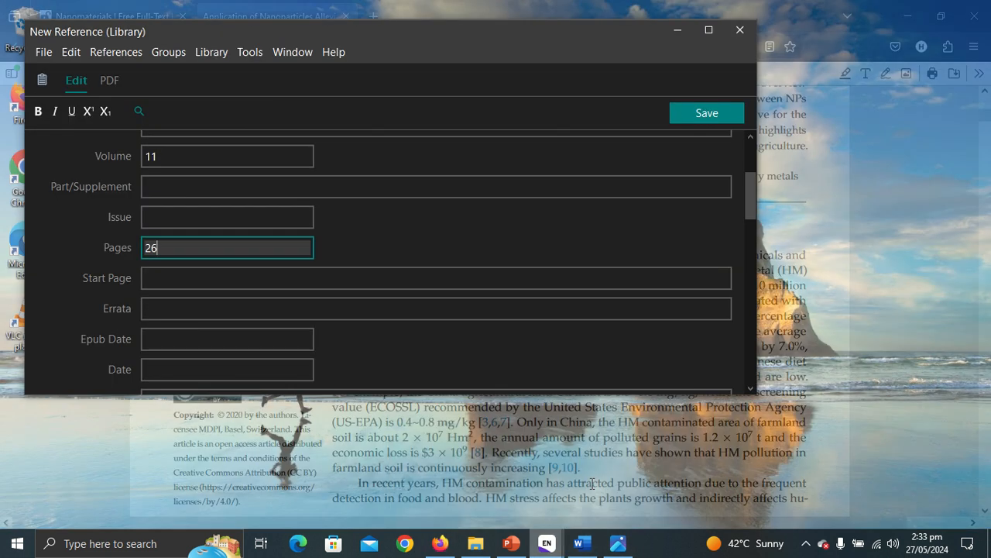
{"action": "left_click", "coordinate": [682, 488]}
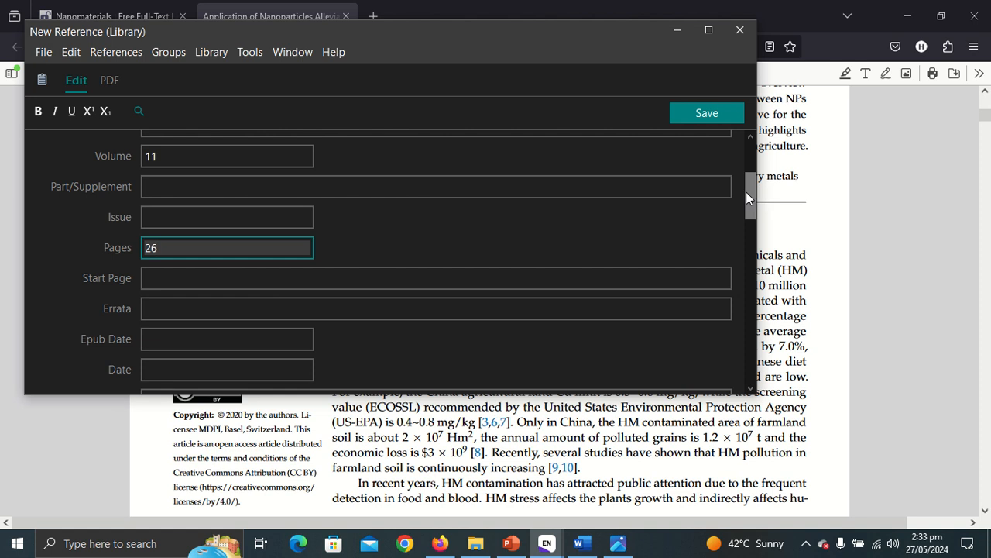
Paste the copied citation into the DOI field and cut all text above the DOI link.
{"action": "left_click_drag", "start_coordinate": [747, 192], "coordinate": [747, 212]}
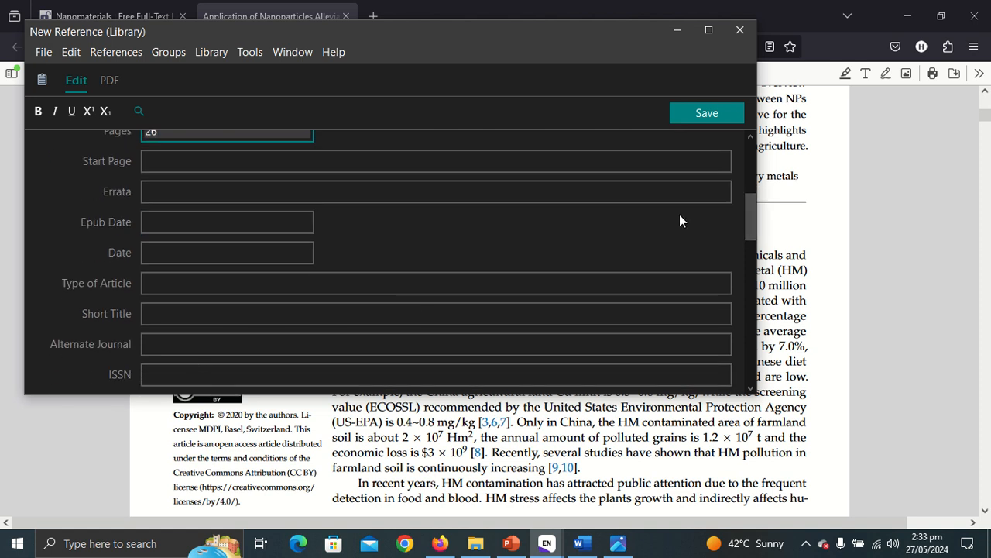
{"action": "left_click_drag", "start_coordinate": [746, 212], "coordinate": [746, 234]}
{"action": "left_click", "coordinate": [177, 285]}
{"action": "right_click", "coordinate": [177, 285]}
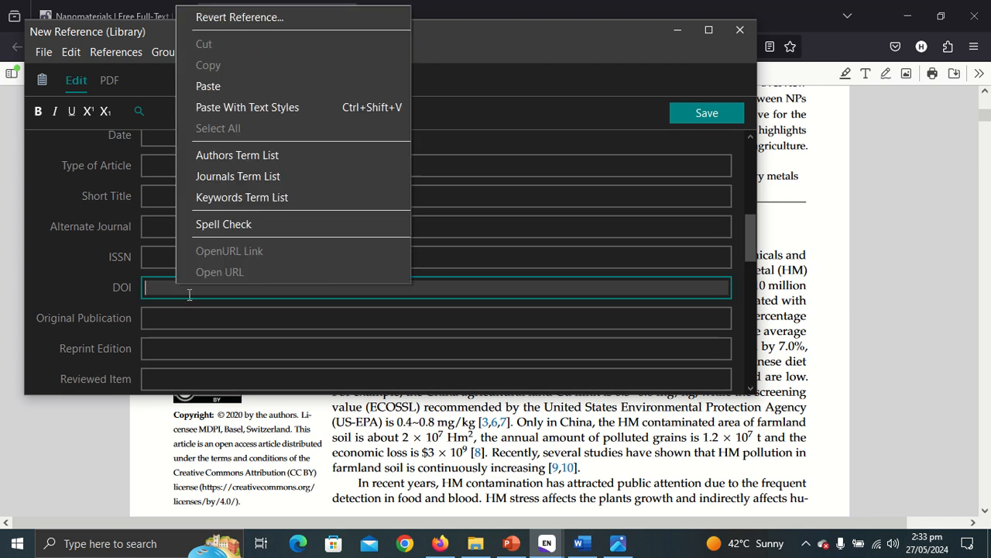
{"action": "left_click", "coordinate": [266, 85]}
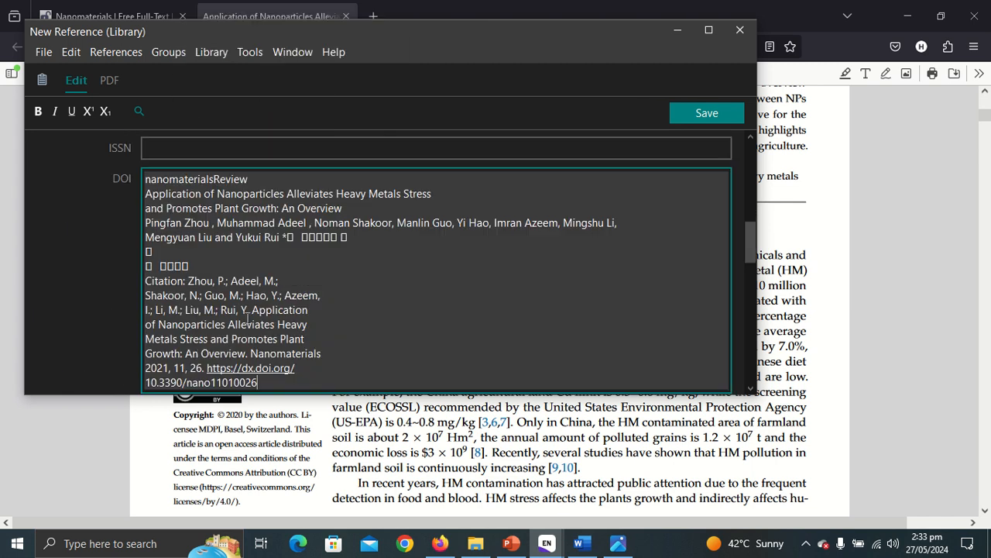
{"action": "left_click_drag", "start_coordinate": [204, 366], "coordinate": [143, 177]}
{"action": "right_click", "coordinate": [141, 181]}
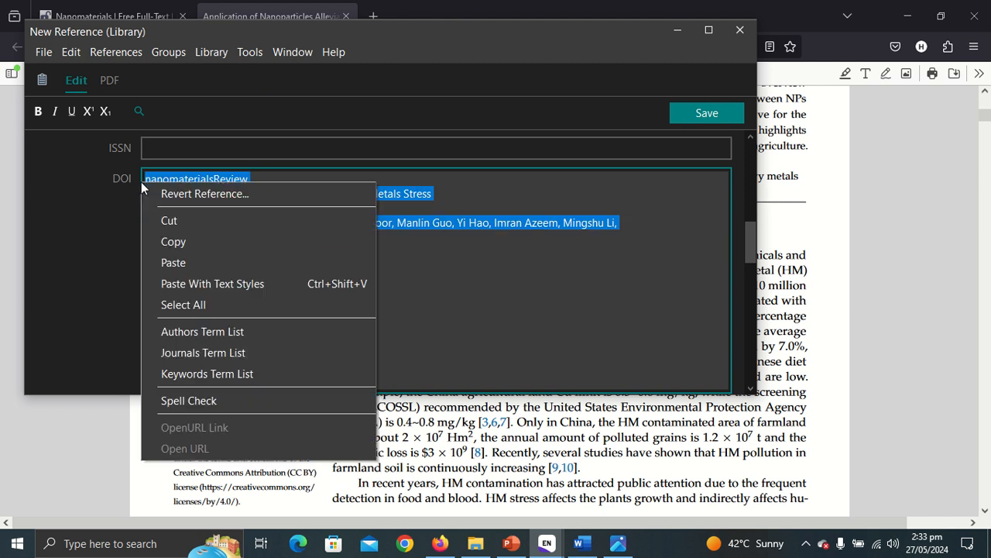
{"action": "left_click", "coordinate": [160, 220]}
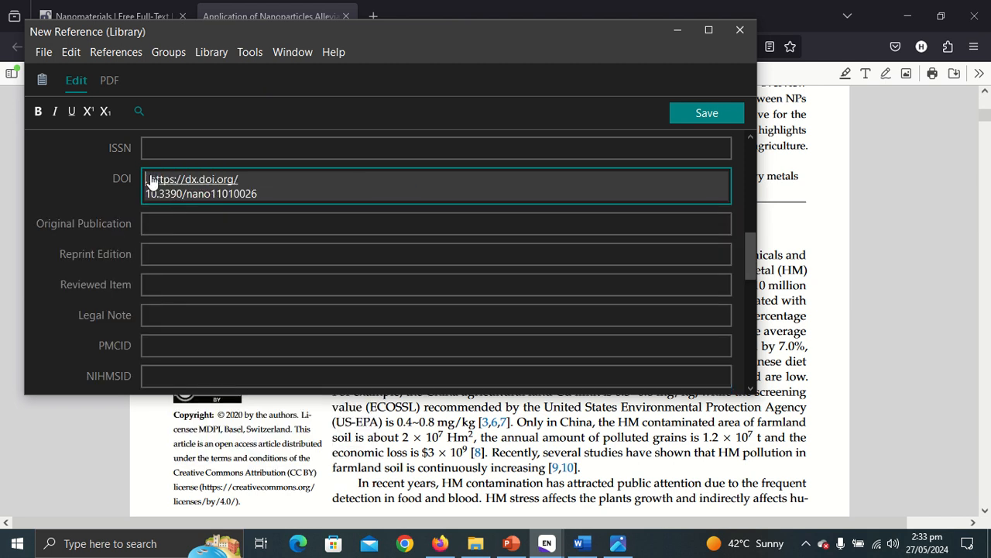
{"action": "left_click", "coordinate": [151, 179]}
{"action": "left_click", "coordinate": [280, 23]}
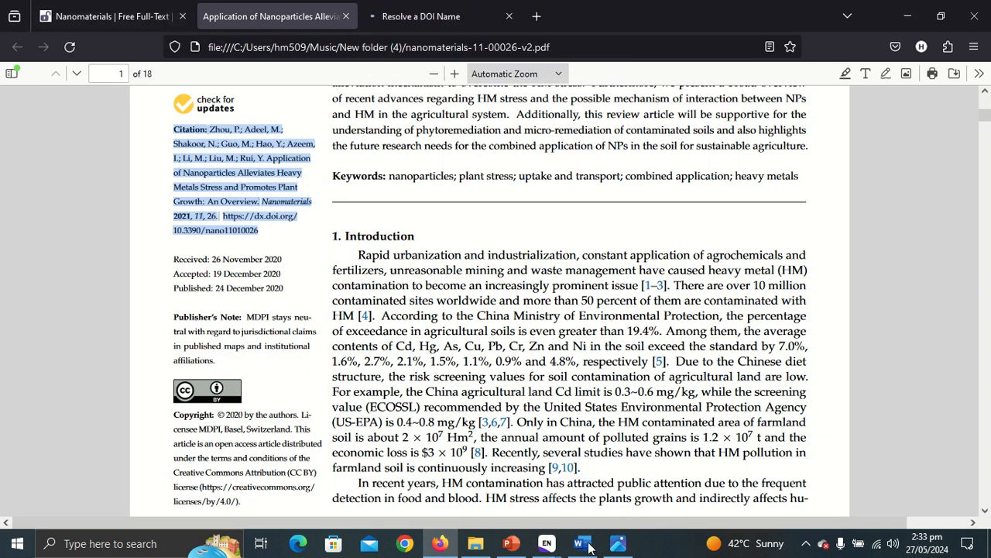
{"action": "mouse_move", "coordinate": [558, 536]}
{"action": "left_click", "coordinate": [613, 493]}
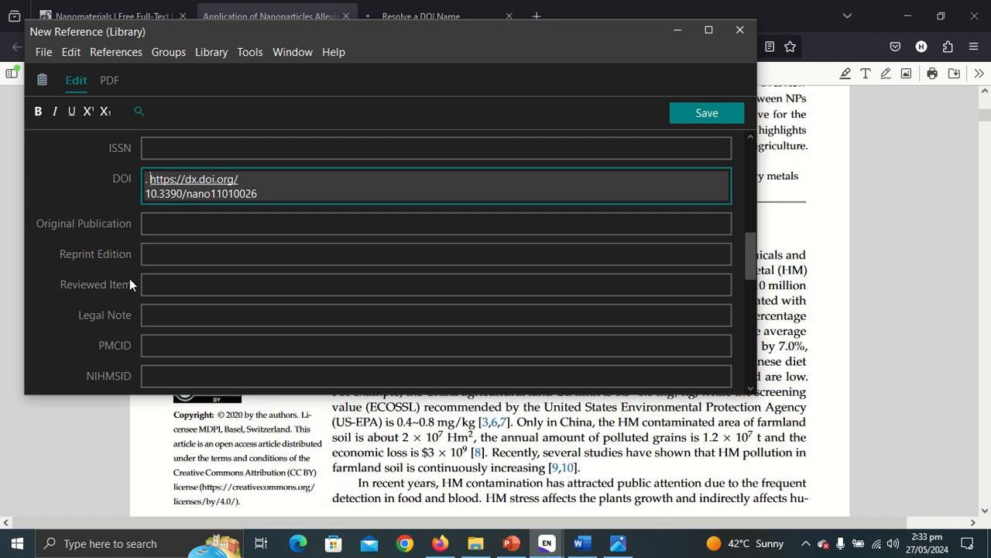
{"action": "left_click", "coordinate": [151, 179]}
{"action": "key", "text": "BackSpace"}
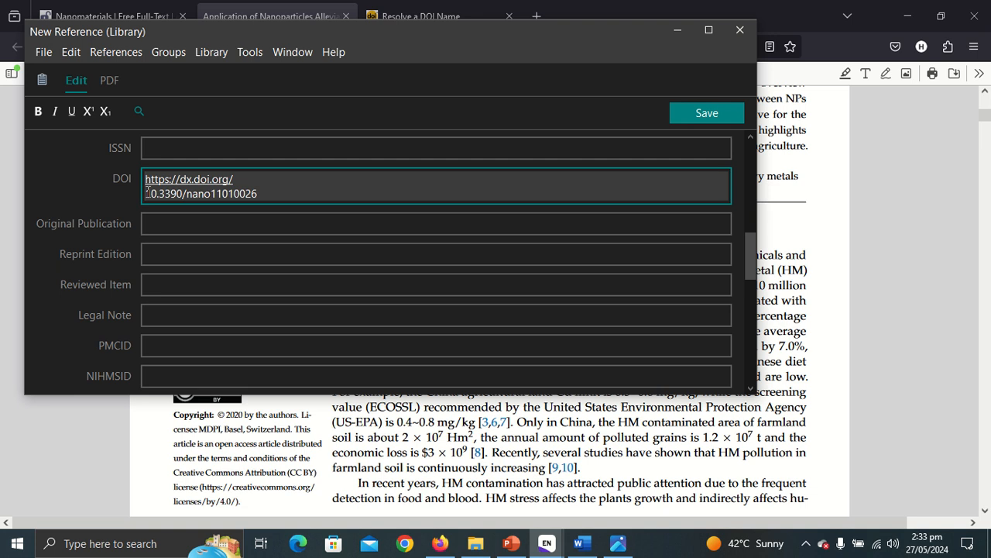
{"action": "left_click", "coordinate": [147, 193]}
{"action": "key", "text": "BackSpace"}
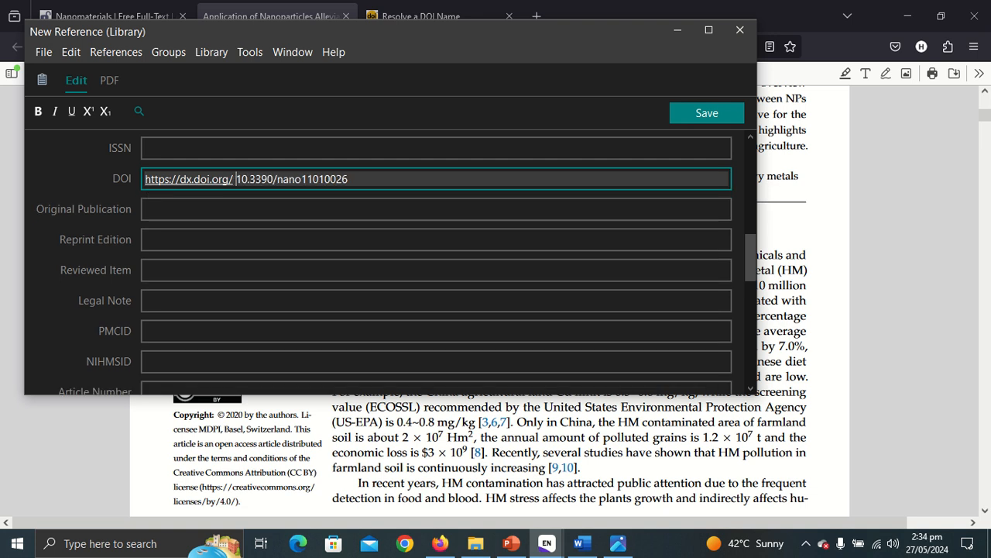
{"action": "key", "text": "BackSpace"}
{"action": "left_click", "coordinate": [720, 117]}
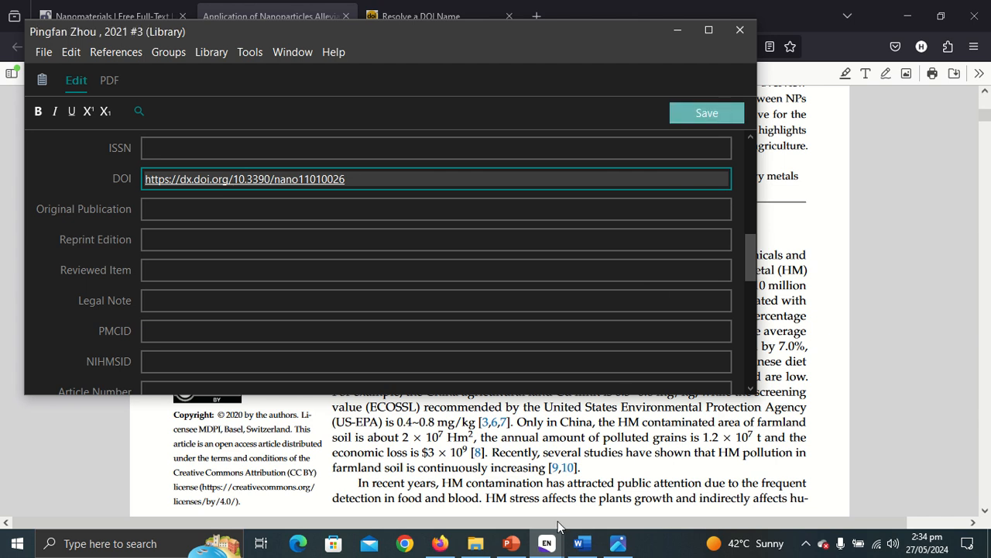
Check the saved reference in the library, then add a blank line below the (Zhou et al., 2020) citation in Word.
{"action": "mouse_move", "coordinate": [546, 541]}
{"action": "left_click", "coordinate": [523, 476]}
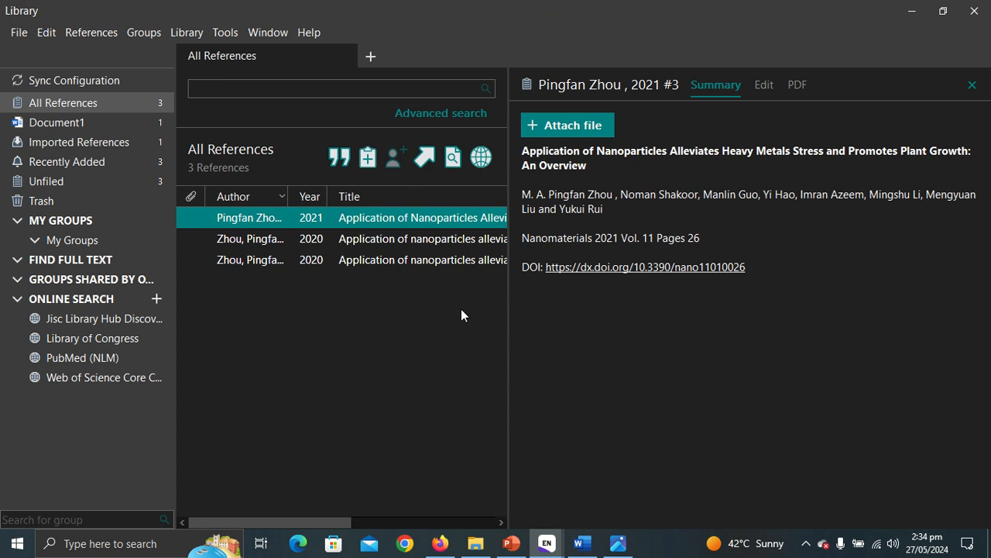
{"action": "left_click", "coordinate": [582, 544]}
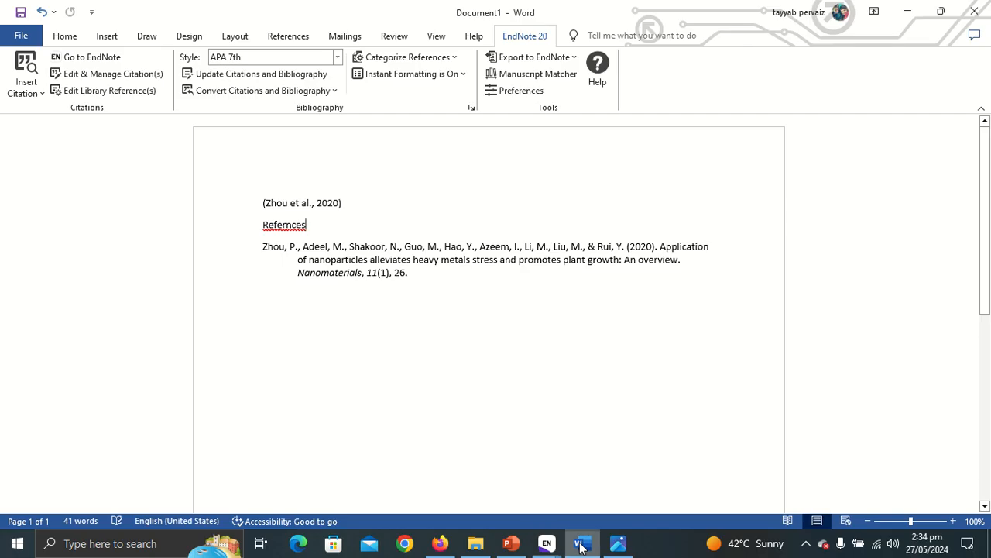
{"action": "left_click", "coordinate": [361, 203]}
{"action": "key", "text": "Return"}
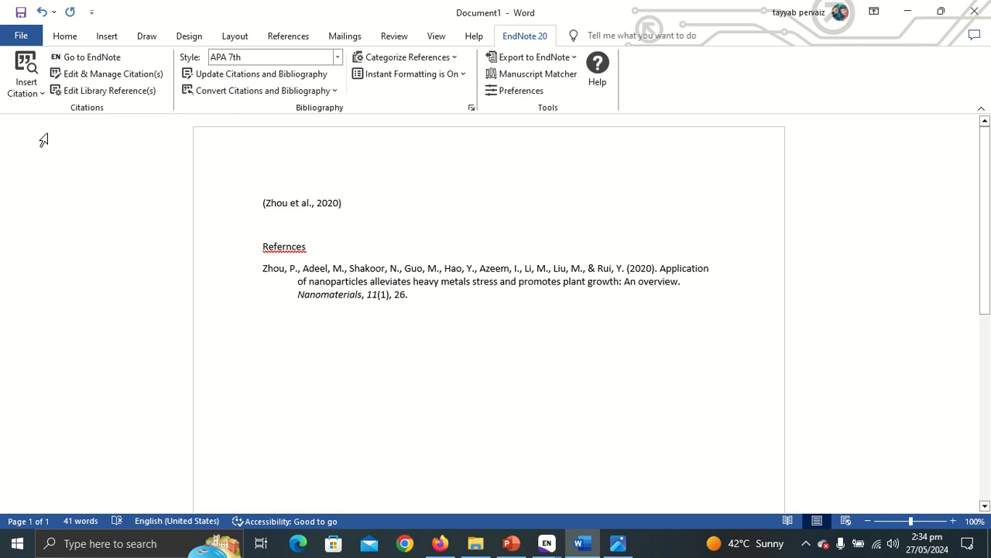
Insert the 2021 Nanomaterials reference selected in EndNote as a citation on the new line.
{"action": "left_click", "coordinate": [23, 91]}
{"action": "left_click", "coordinate": [546, 543]}
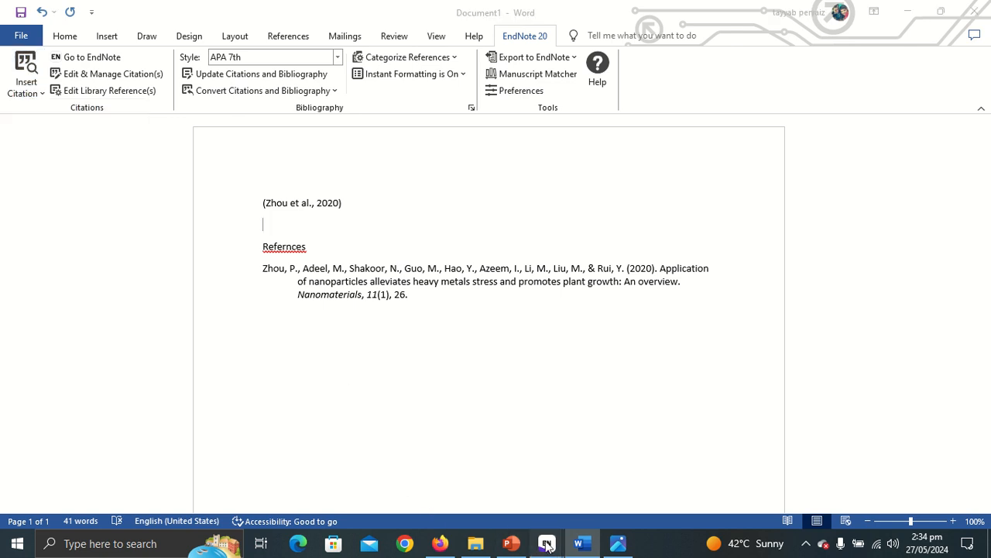
{"action": "left_click", "coordinate": [528, 463]}
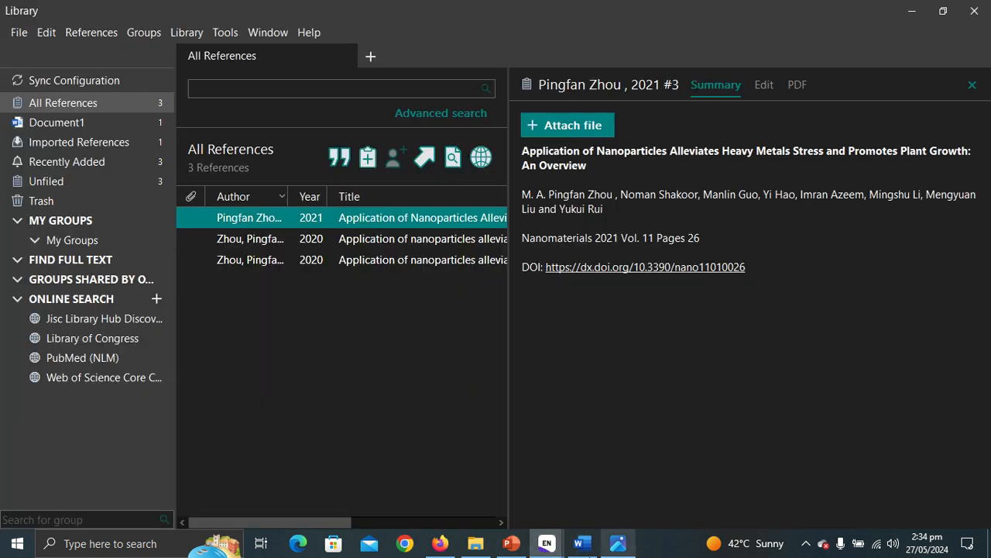
{"action": "left_click", "coordinate": [589, 543]}
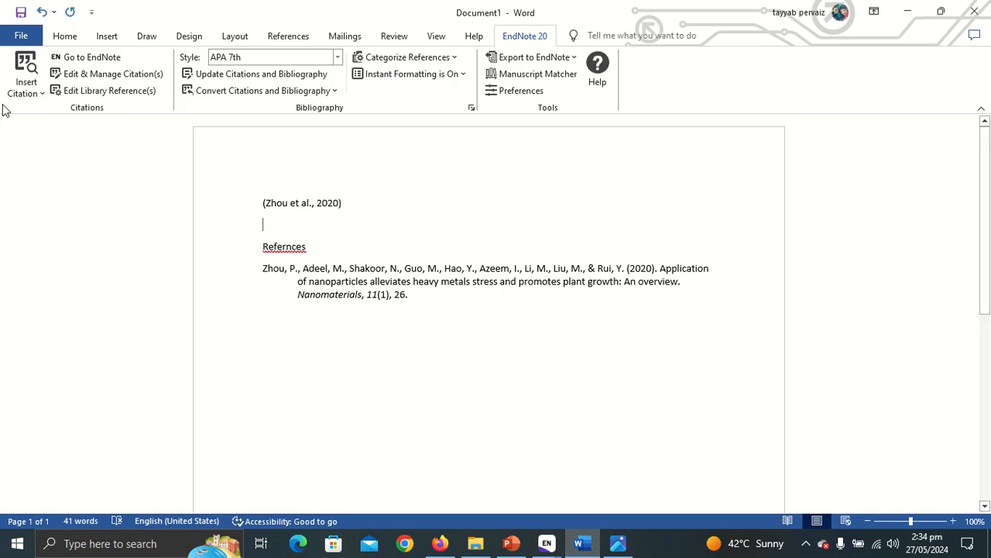
{"action": "left_click", "coordinate": [24, 90]}
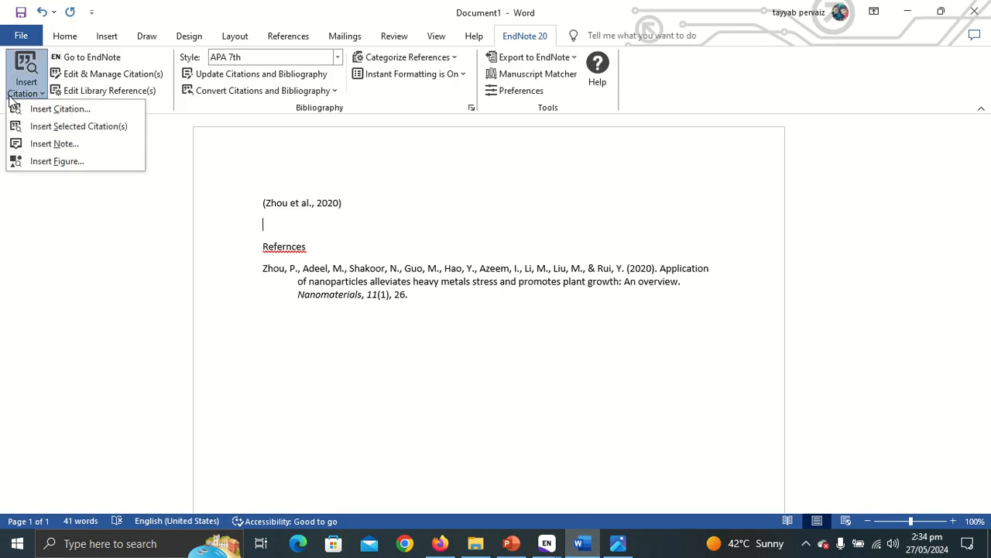
{"action": "left_click", "coordinate": [70, 126]}
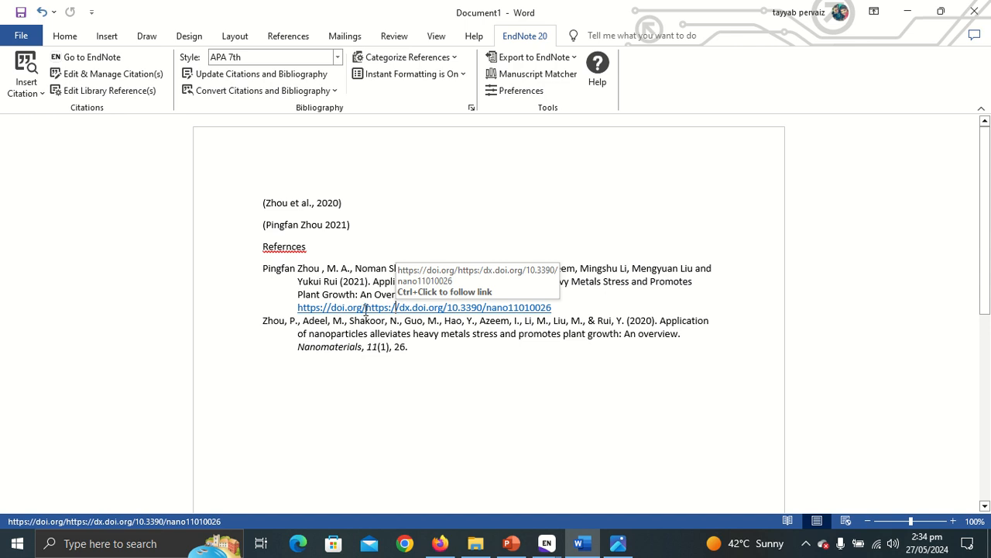
{"action": "left_click", "coordinate": [365, 310]}
{"action": "key", "text": "BackSpace"}
{"action": "key", "text": "BackSpace"}
{"action": "key", "text": "BackSpace"}
{"action": "key", "text": "BackSpace"}
{"action": "key", "text": "BackSpace"}
{"action": "key", "text": "BackSpace"}
{"action": "key", "text": "BackSpace"}
{"action": "key", "text": "BackSpace"}
{"action": "key", "text": "BackSpace"}
{"action": "key", "text": "BackSpace"}
{"action": "key", "text": "BackSpace"}
{"action": "key", "text": "BackSpace"}
{"action": "key", "text": "BackSpace"}
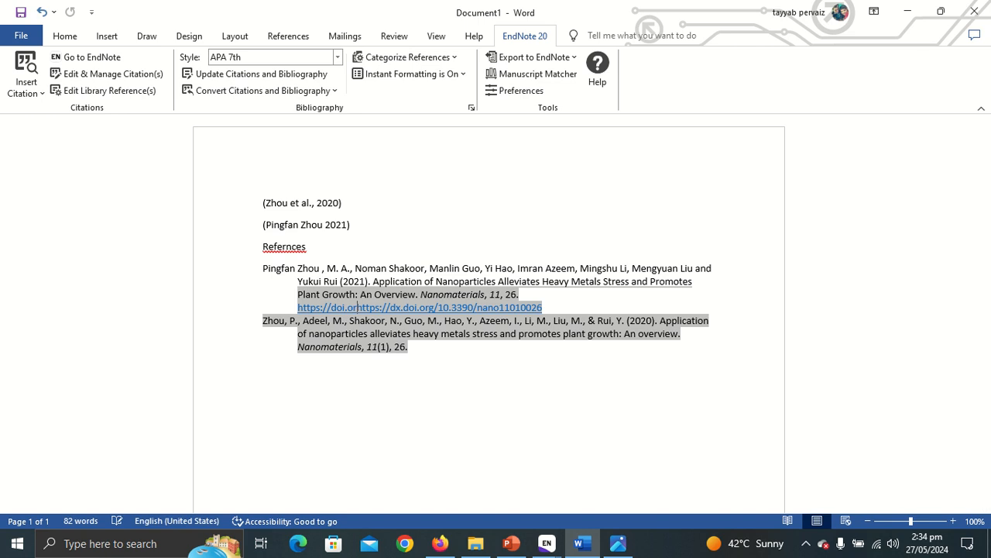
{"action": "key", "text": "BackSpace"}
{"action": "key", "text": "BackSpace"}
{"action": "key", "text": "BackSpace"}
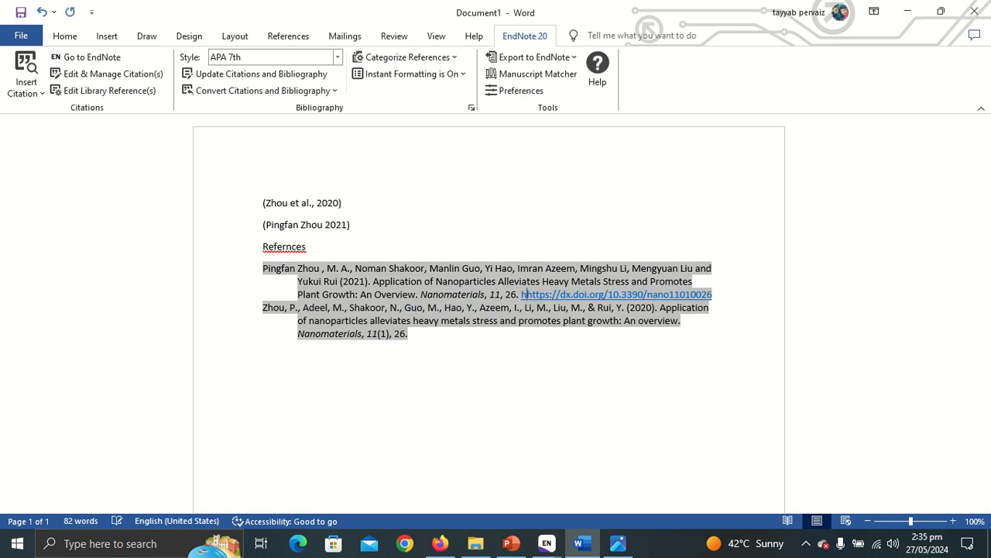
{"action": "left_click", "coordinate": [579, 392]}
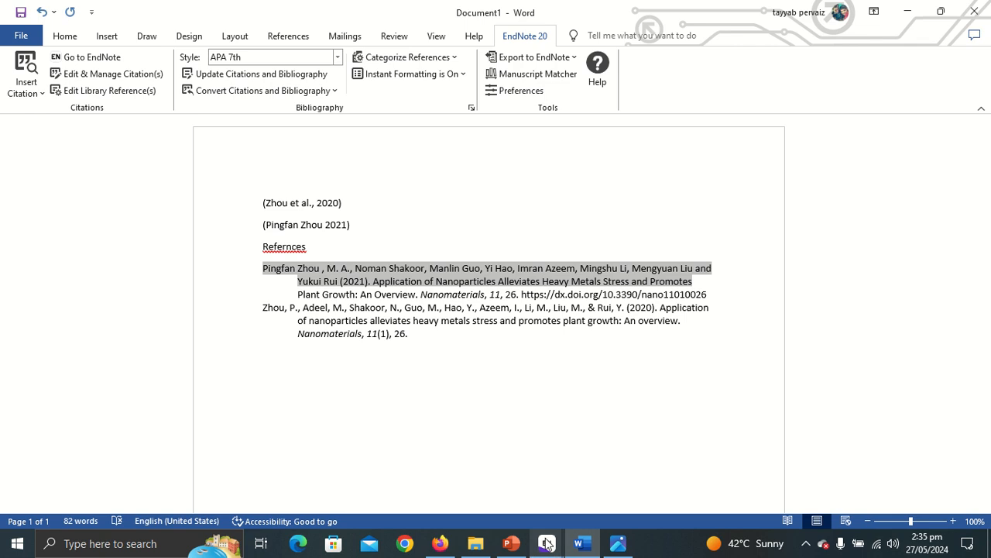
{"action": "left_click", "coordinate": [440, 543]}
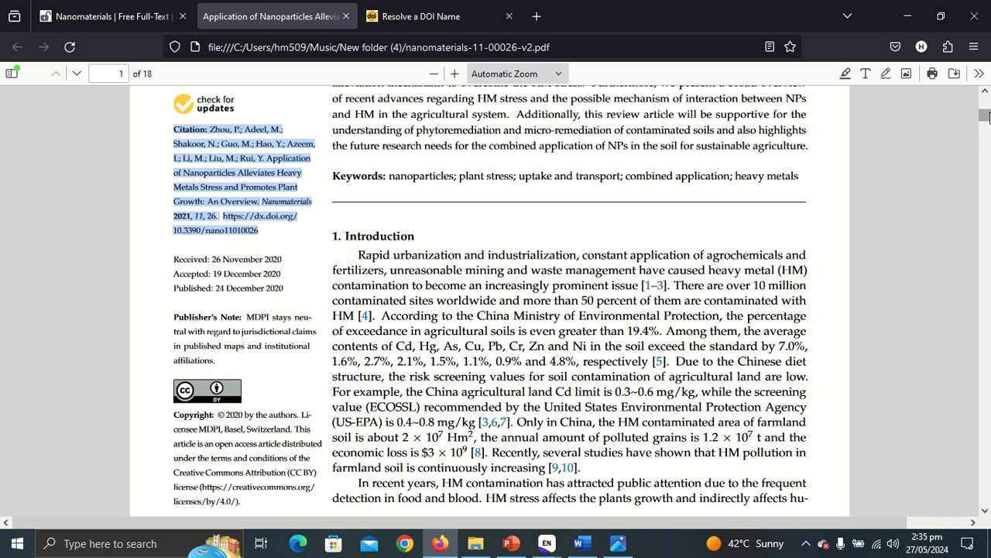
{"action": "left_click_drag", "start_coordinate": [988, 117], "coordinate": [990, 109]}
{"action": "scroll", "coordinate": [985, 109], "scroll_direction": "down", "scroll_amount": 4}
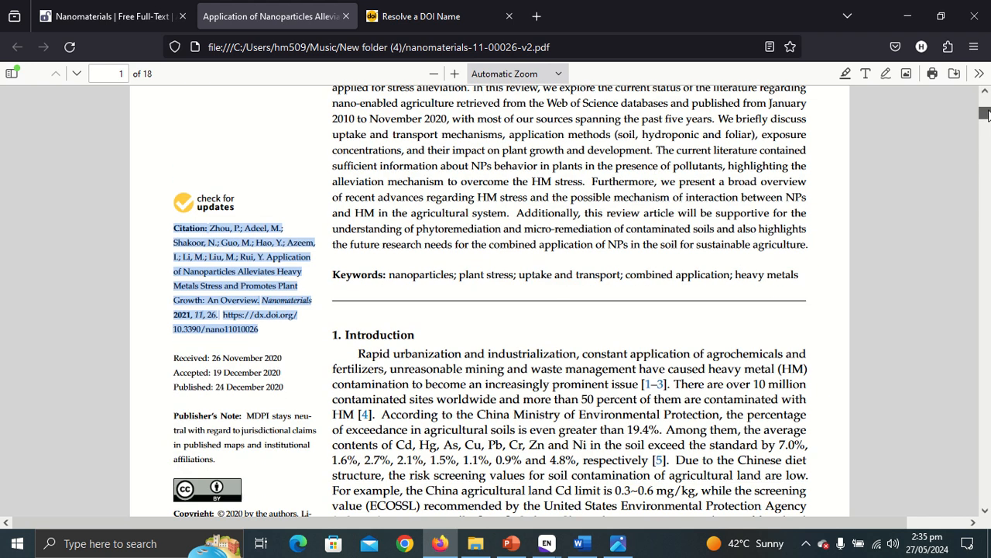
{"action": "left_click", "coordinate": [243, 220]}
{"action": "left_click_drag", "start_coordinate": [211, 227], "coordinate": [267, 257]}
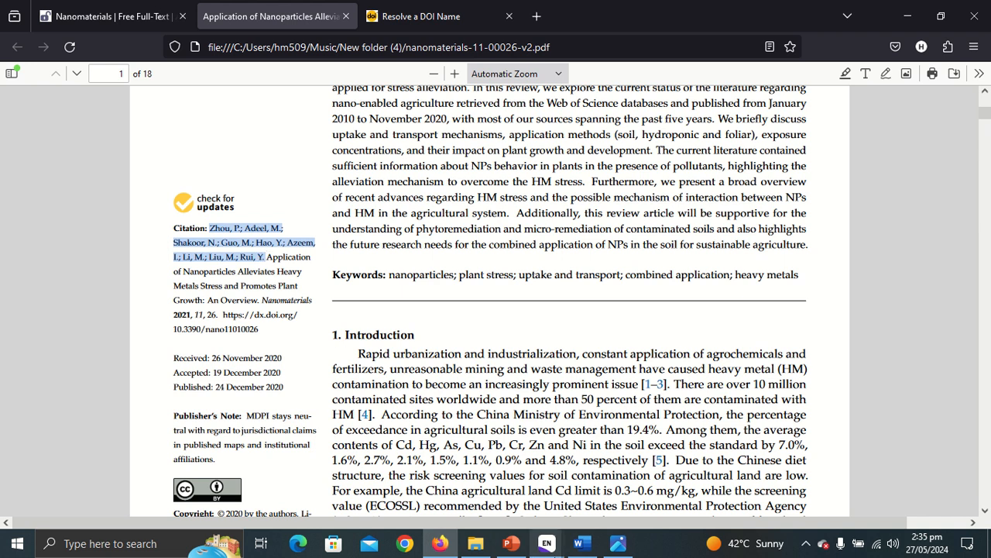
{"action": "mouse_move", "coordinate": [549, 550]}
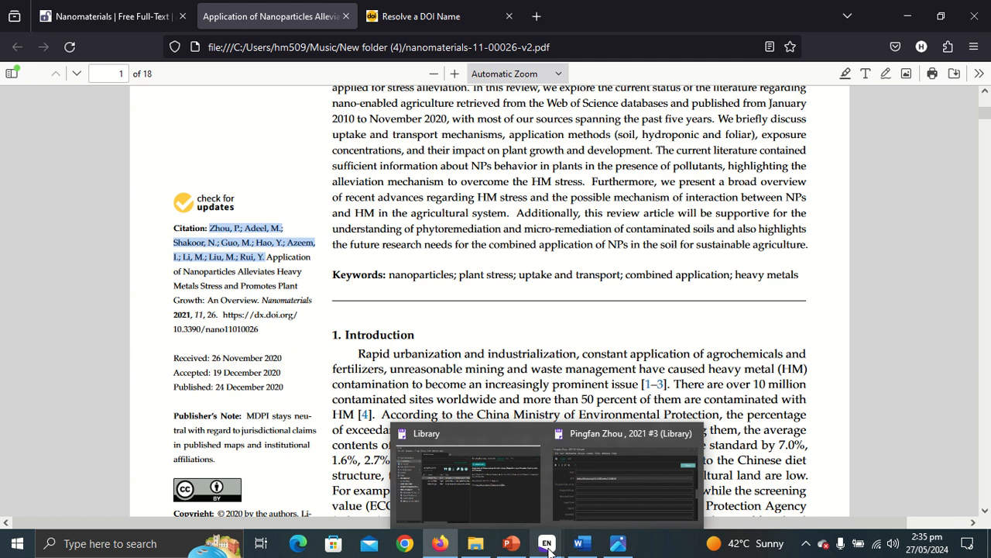
{"action": "left_click", "coordinate": [580, 543]}
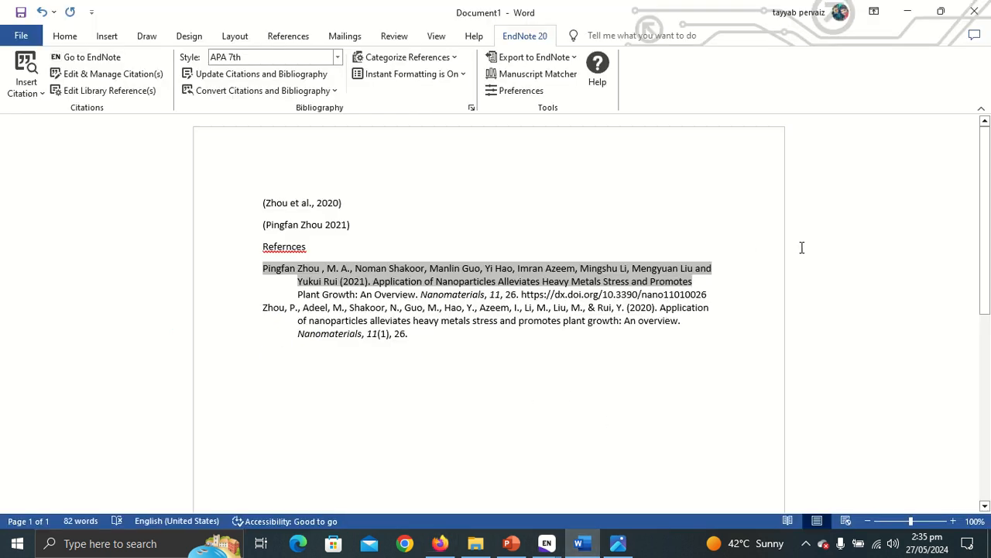
{"action": "left_click", "coordinate": [694, 220]}
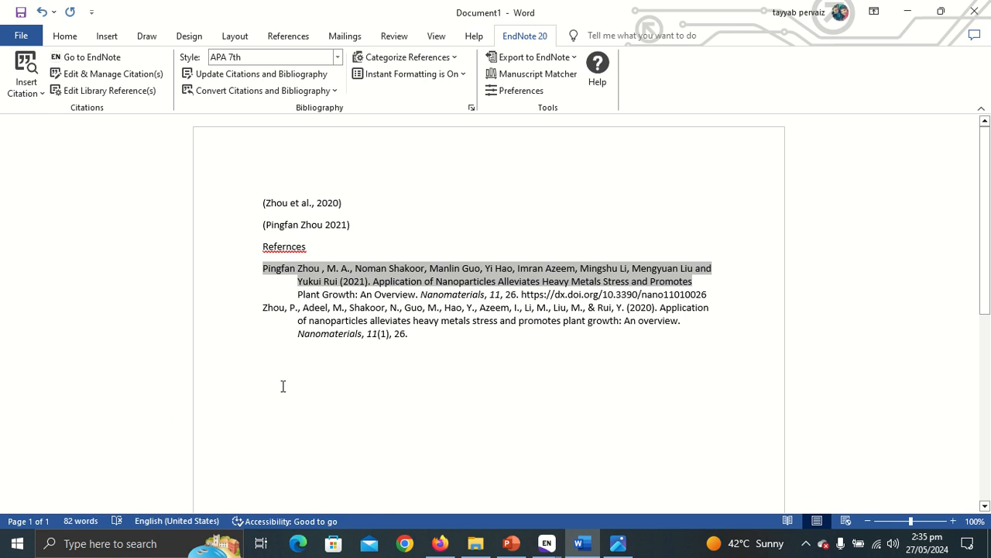